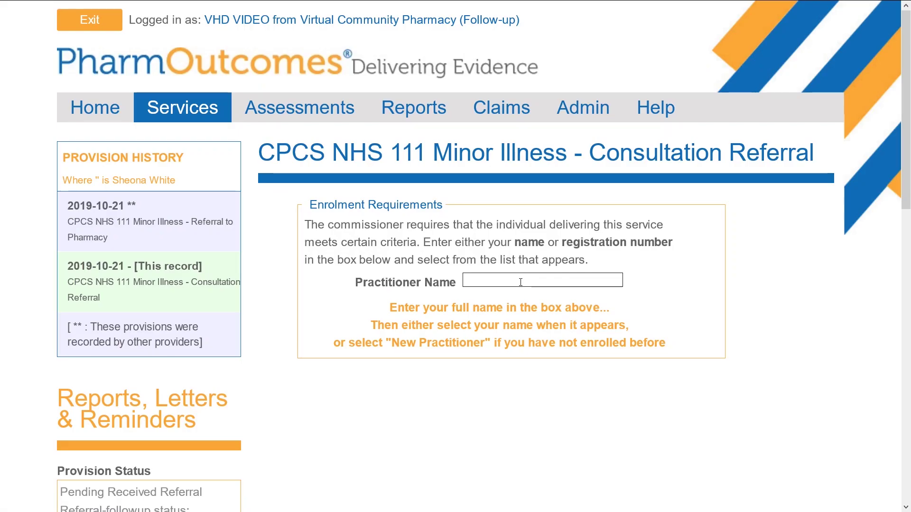
Start a new practitioner enrolment and enter the practitioner's full name and registration number
{"action": "type", "text": "test"}
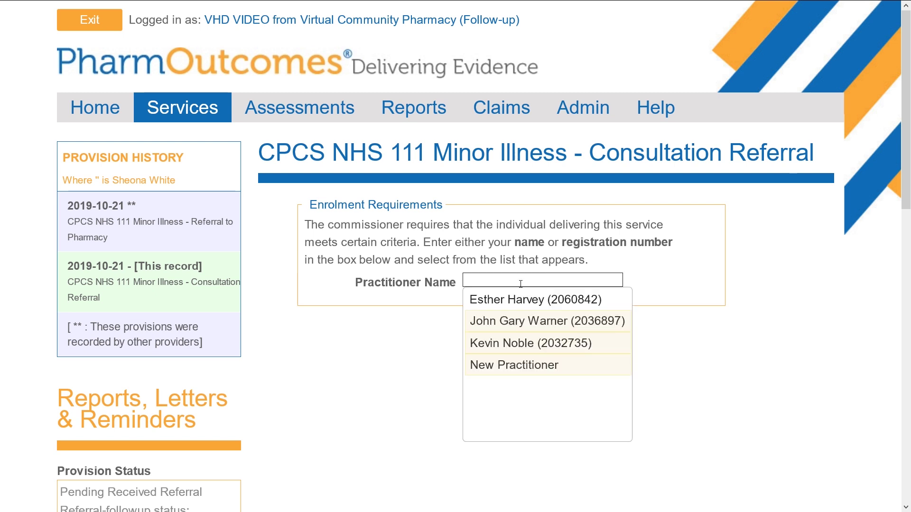
{"action": "left_click", "coordinate": [537, 374]}
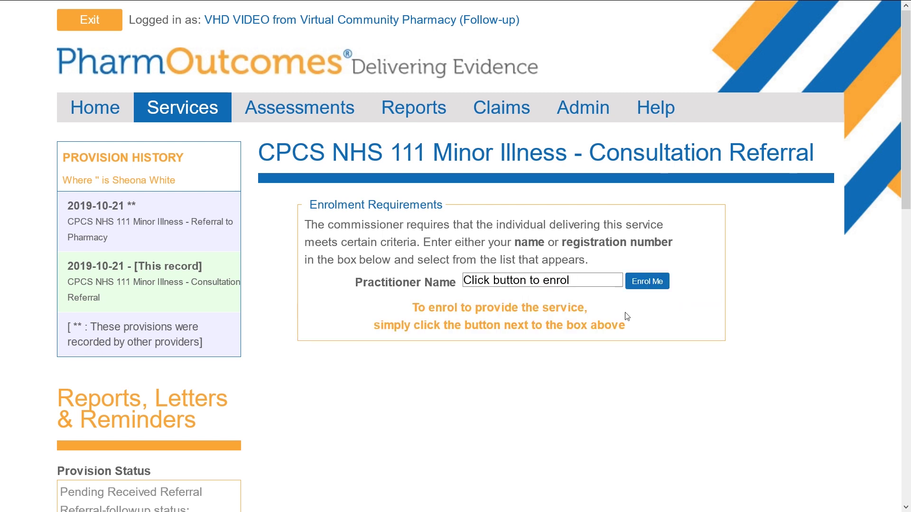
{"action": "left_click", "coordinate": [647, 282]}
{"action": "left_click", "coordinate": [478, 308]}
{"action": "key", "text": "Tab"}
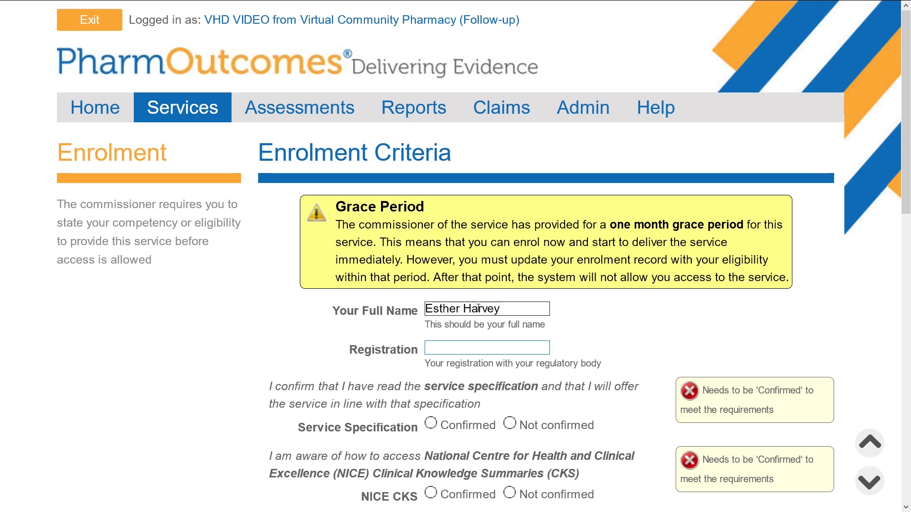
{"action": "type", "text": "2060842"}
Confirm every enrolment criterion, from the service specification through Summary Care Records to shared NHSmail access
{"action": "scroll", "coordinate": [480, 309], "scroll_direction": "down", "scroll_amount": 5}
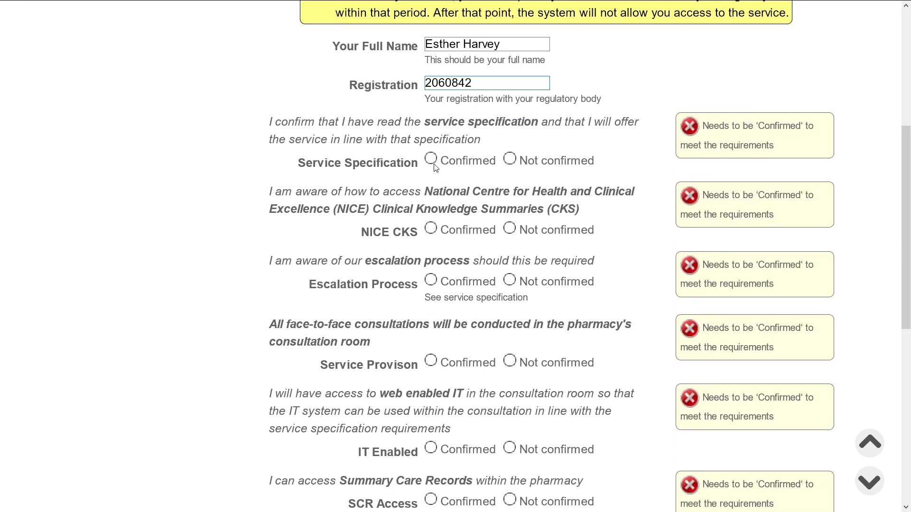
{"action": "left_click", "coordinate": [431, 158]}
{"action": "left_click", "coordinate": [431, 229]}
{"action": "left_click", "coordinate": [431, 280]}
{"action": "left_click", "coordinate": [431, 361]}
{"action": "left_click", "coordinate": [430, 448]}
{"action": "scroll", "coordinate": [439, 423], "scroll_direction": "down", "scroll_amount": 1}
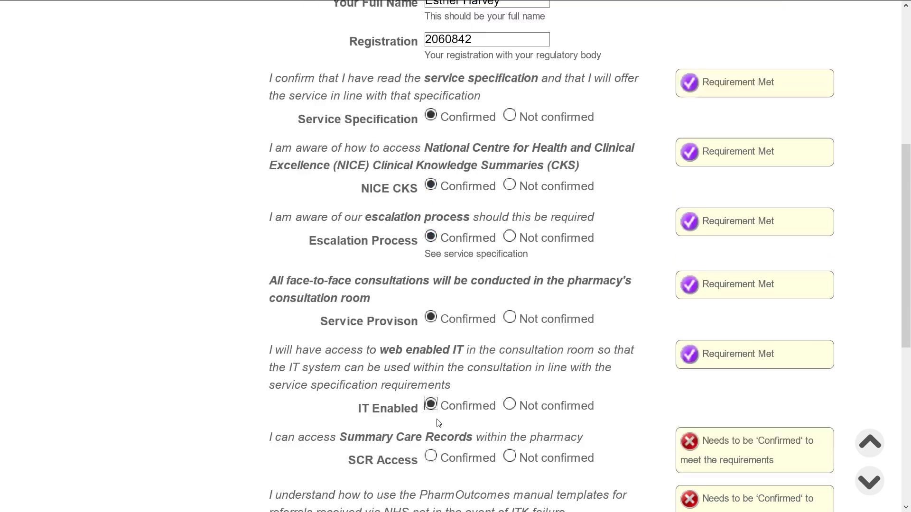
{"action": "scroll", "coordinate": [439, 423], "scroll_direction": "down", "scroll_amount": 6}
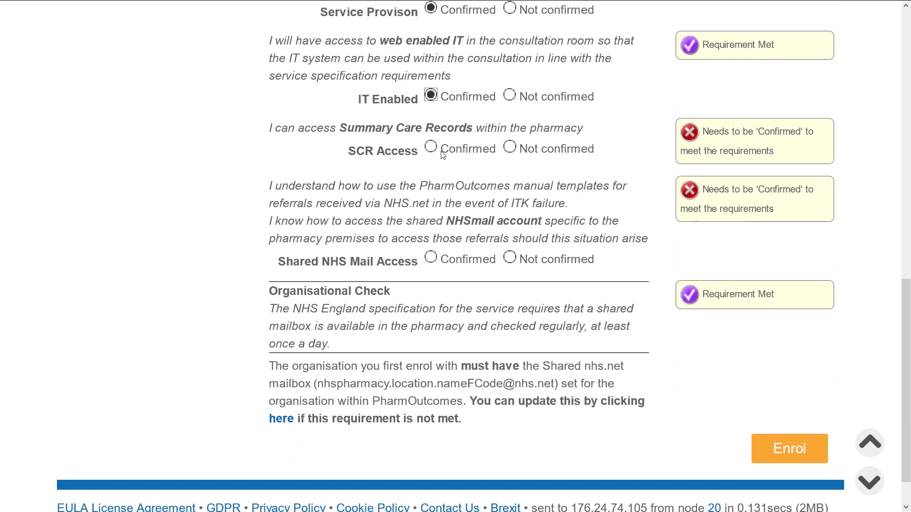
{"action": "left_click", "coordinate": [441, 153]}
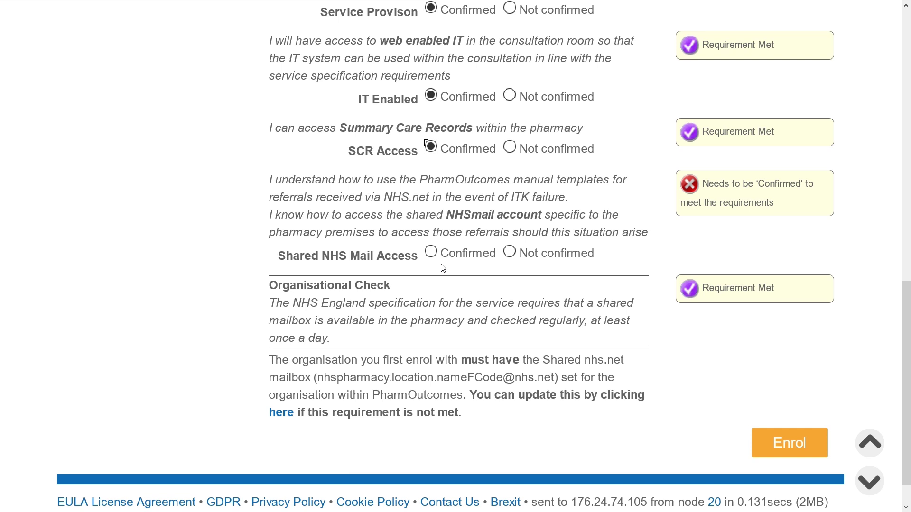
{"action": "left_click", "coordinate": [430, 252]}
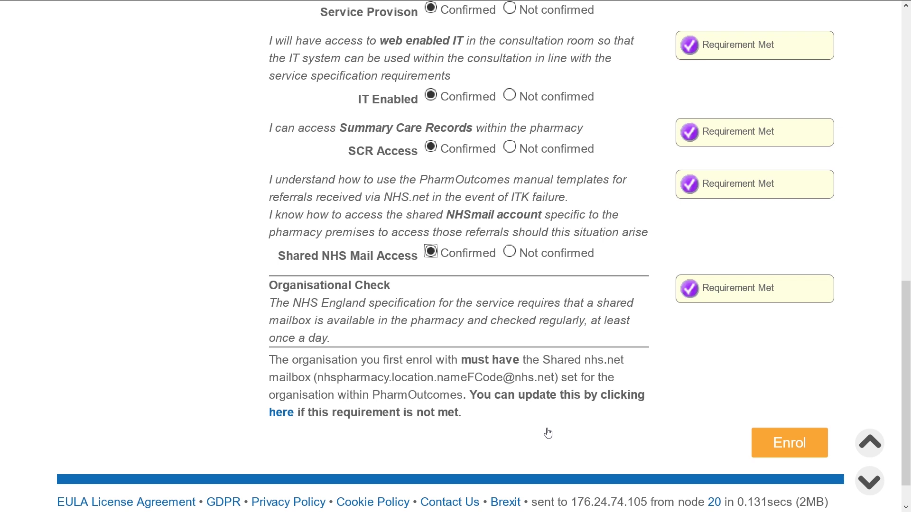
Submit the enrolment and scroll to the referral's Acceptance panel, leaving the rejection reason unset
{"action": "left_click", "coordinate": [798, 446]}
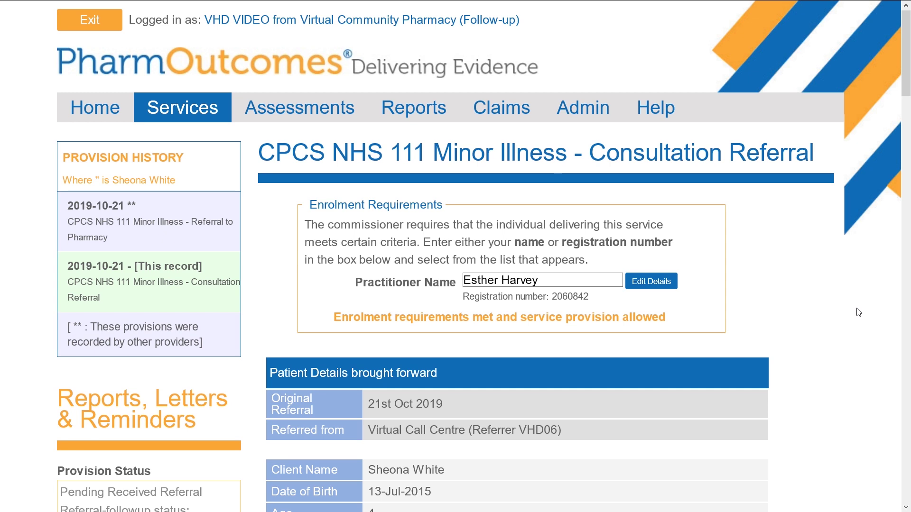
{"action": "scroll", "coordinate": [859, 312], "scroll_direction": "down", "scroll_amount": 5}
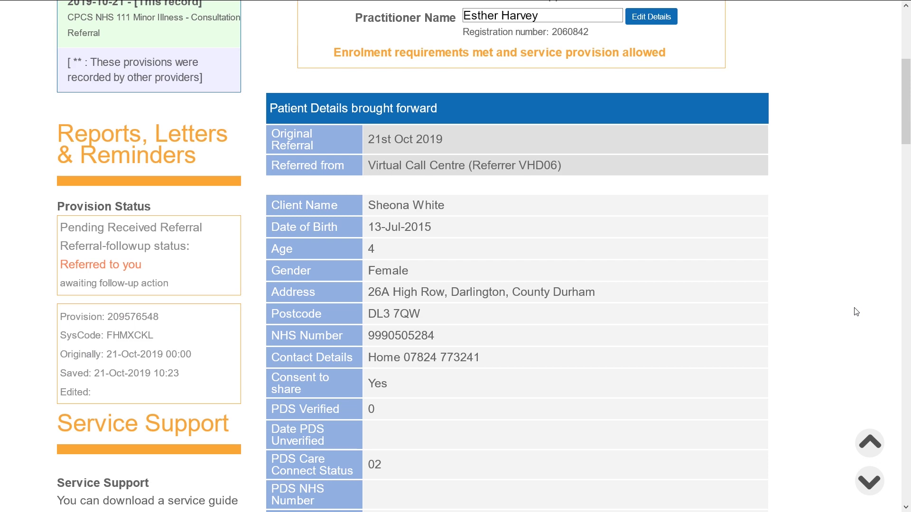
{"action": "scroll", "coordinate": [856, 312], "scroll_direction": "down", "scroll_amount": 20}
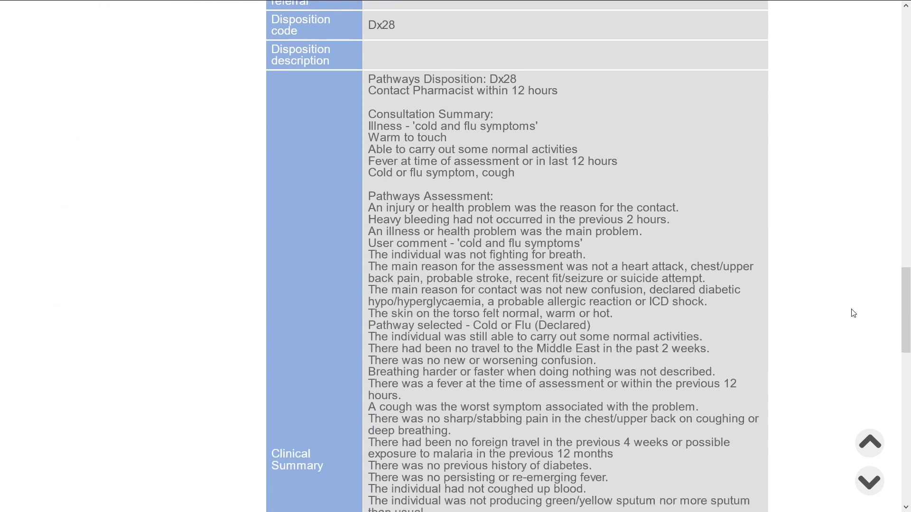
{"action": "scroll", "coordinate": [853, 313], "scroll_direction": "down", "scroll_amount": 15}
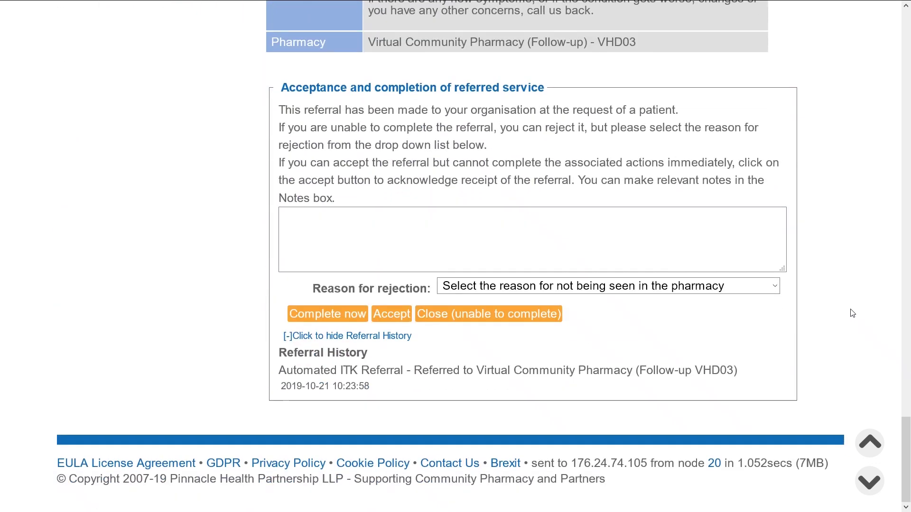
{"action": "left_click", "coordinate": [617, 286]}
{"action": "left_click", "coordinate": [617, 286]}
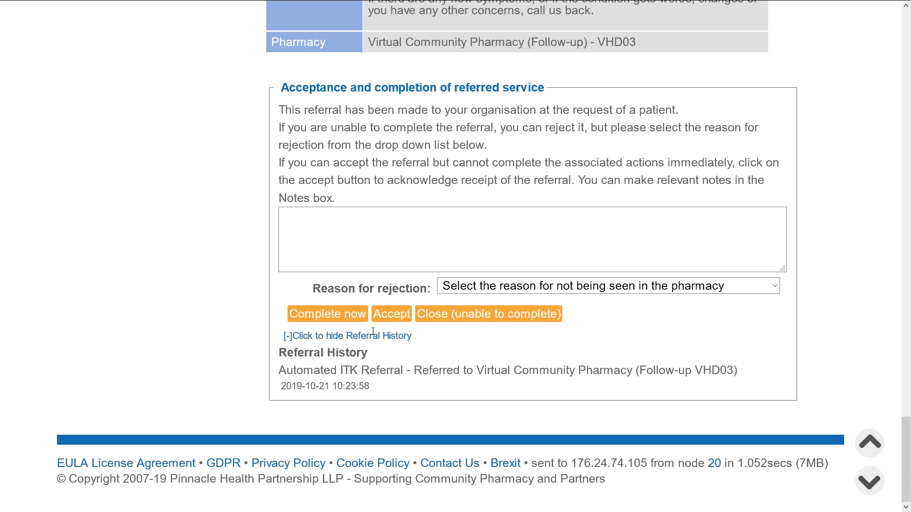
Accept the referral to complete now, record consent to share as Yes, keeping provision date 24-Oct-2019
{"action": "left_click", "coordinate": [344, 321]}
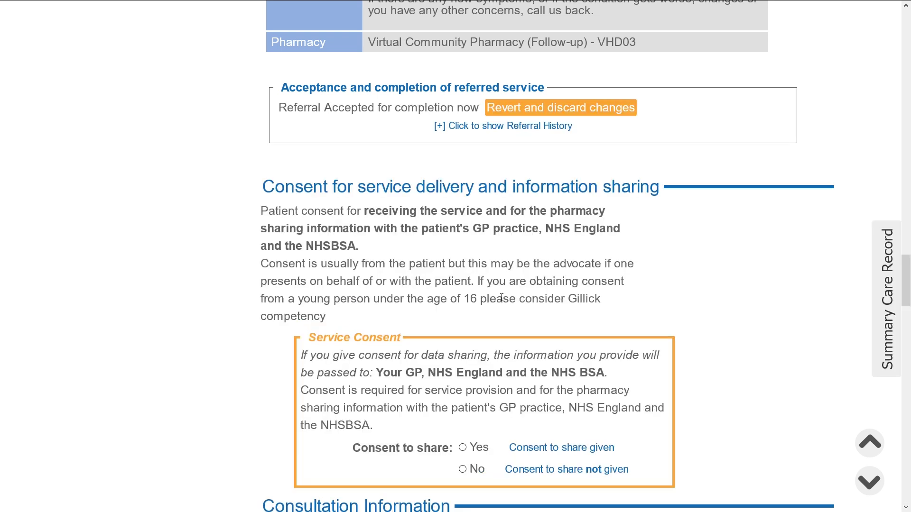
{"action": "scroll", "coordinate": [731, 298], "scroll_direction": "down", "scroll_amount": 3}
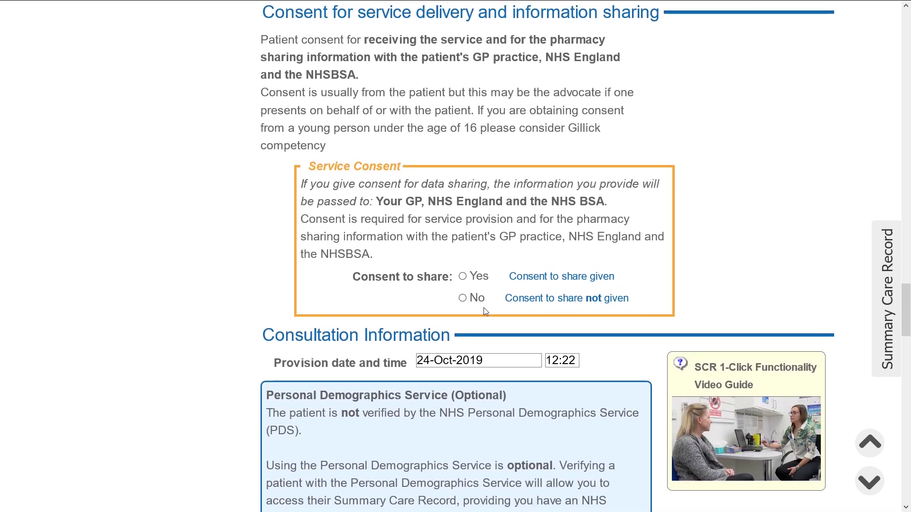
{"action": "left_click", "coordinate": [462, 276]}
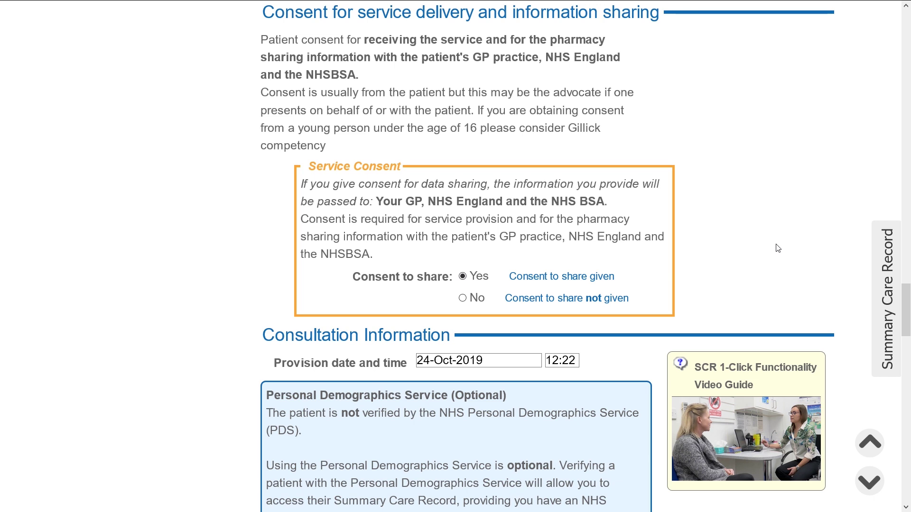
{"action": "scroll", "coordinate": [775, 248], "scroll_direction": "down", "scroll_amount": 2}
{"action": "scroll", "coordinate": [776, 244], "scroll_direction": "down", "scroll_amount": 3}
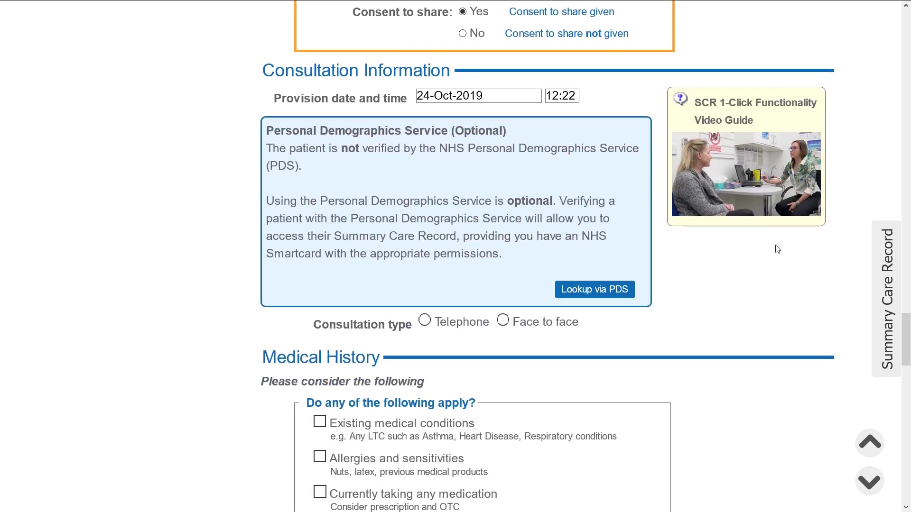
{"action": "left_click", "coordinate": [503, 93]}
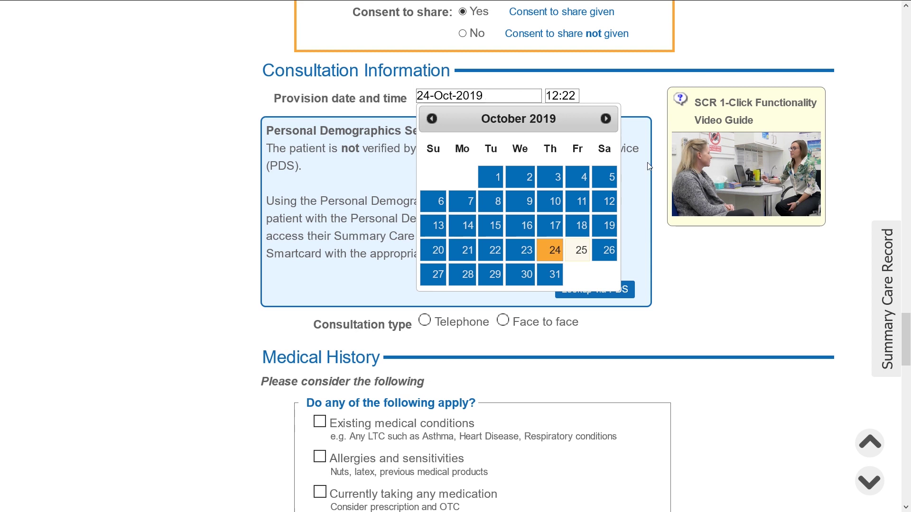
{"action": "left_click", "coordinate": [754, 289]}
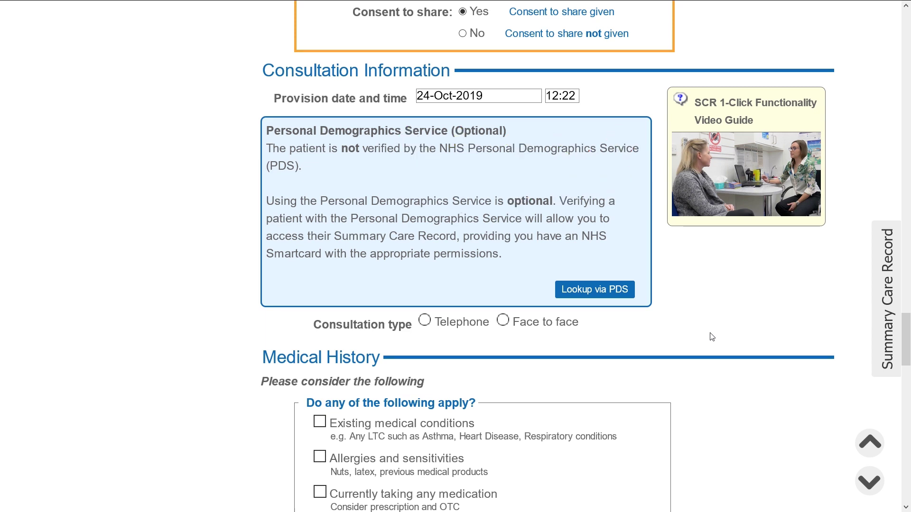
Record the consultation as face to face with the patient not accompanied
{"action": "left_click", "coordinate": [511, 322]}
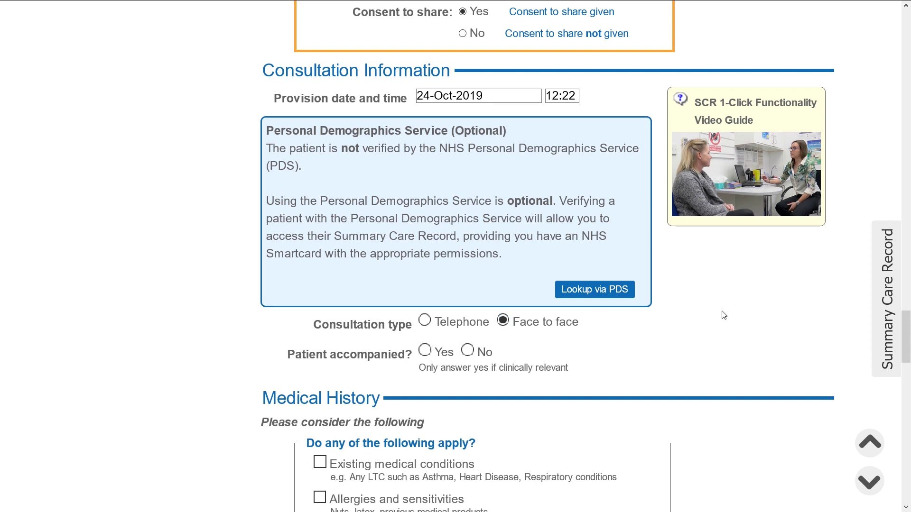
{"action": "scroll", "coordinate": [722, 313], "scroll_direction": "down", "scroll_amount": 2}
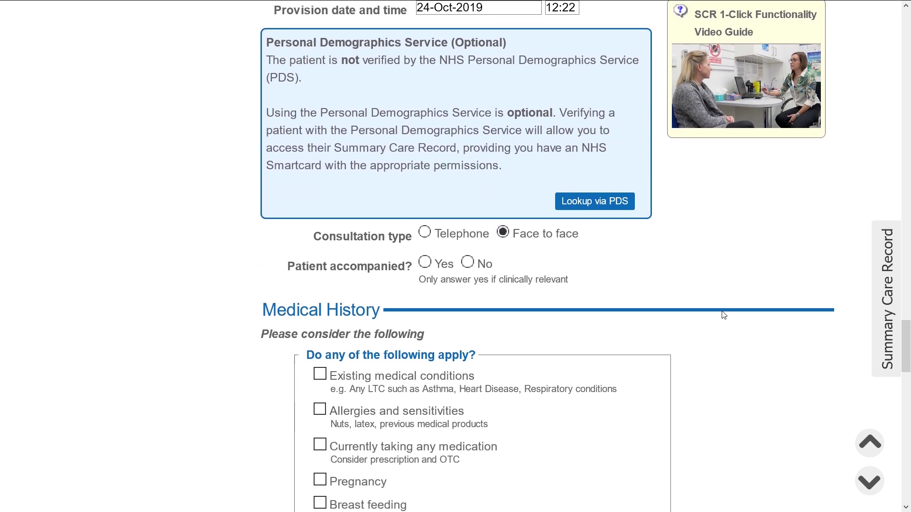
{"action": "left_click", "coordinate": [425, 263]}
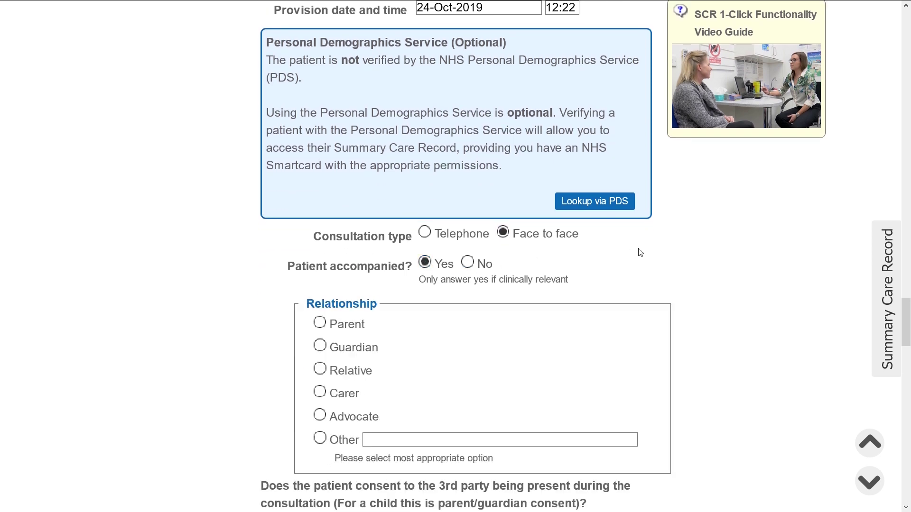
{"action": "left_click", "coordinate": [469, 263]}
{"action": "scroll", "coordinate": [726, 256], "scroll_direction": "down", "scroll_amount": 5}
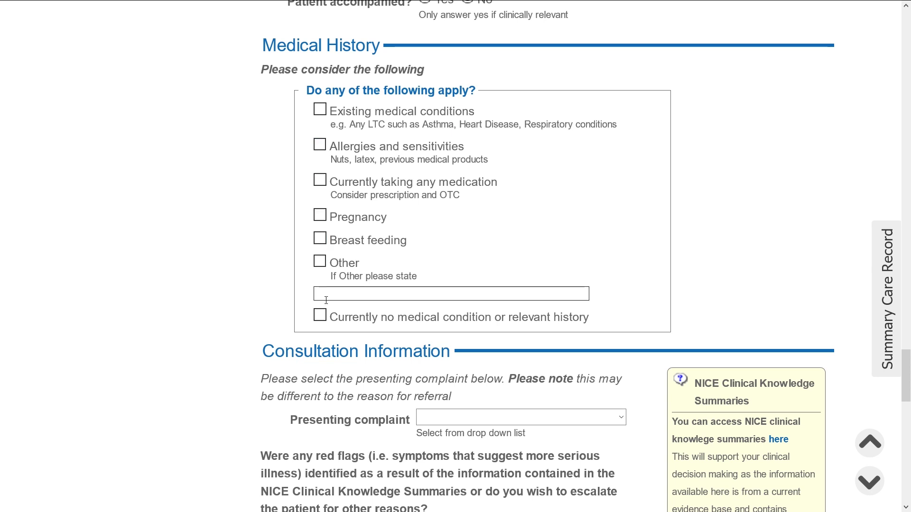
Record no relevant medical history and set the presenting complaint to Cold or Flu
{"action": "left_click", "coordinate": [320, 315]}
{"action": "scroll", "coordinate": [826, 284], "scroll_direction": "down", "scroll_amount": 3}
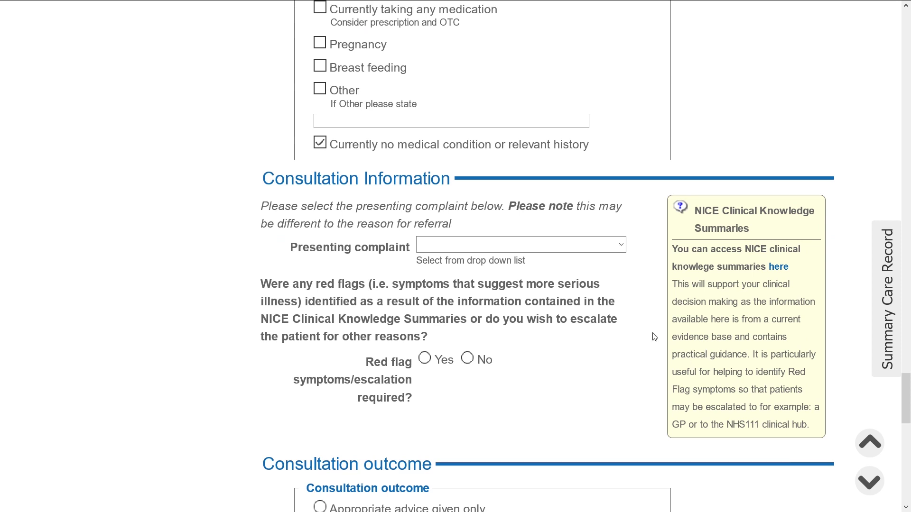
{"action": "left_click", "coordinate": [604, 247]}
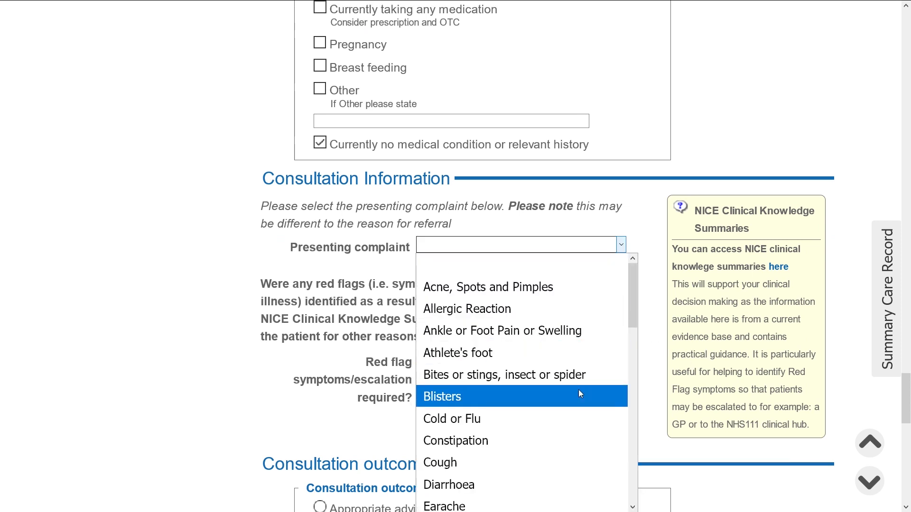
{"action": "left_click", "coordinate": [569, 418]}
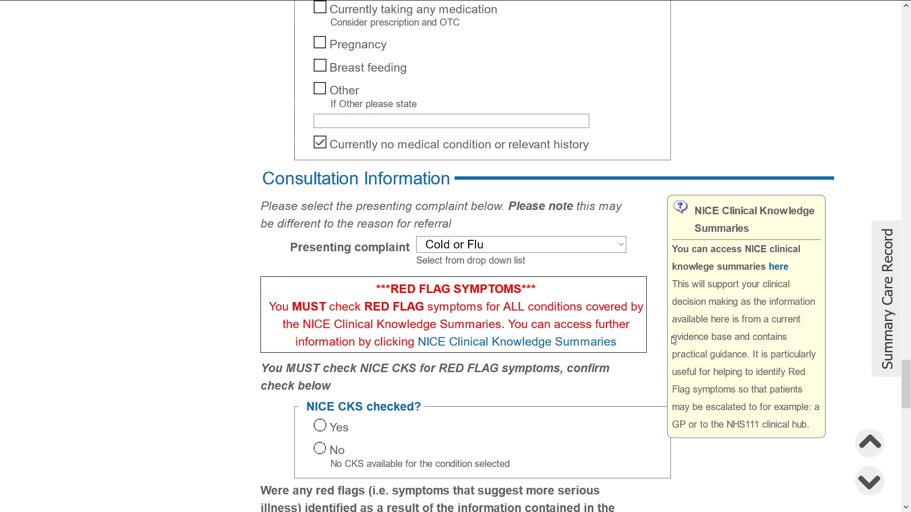
Confirm NICE CKS was checked for red flags and answer No to red flag escalation
{"action": "scroll", "coordinate": [672, 338], "scroll_direction": "down", "scroll_amount": 2}
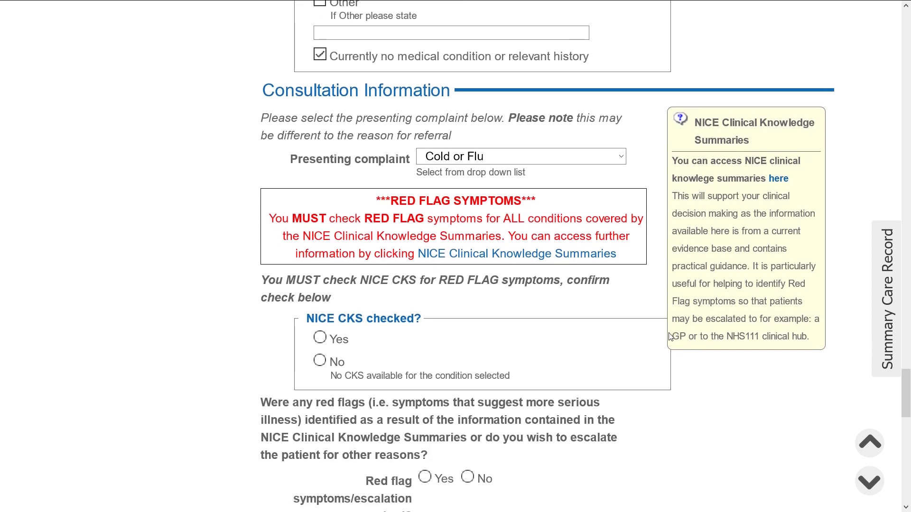
{"action": "scroll", "coordinate": [671, 337], "scroll_direction": "down", "scroll_amount": 4}
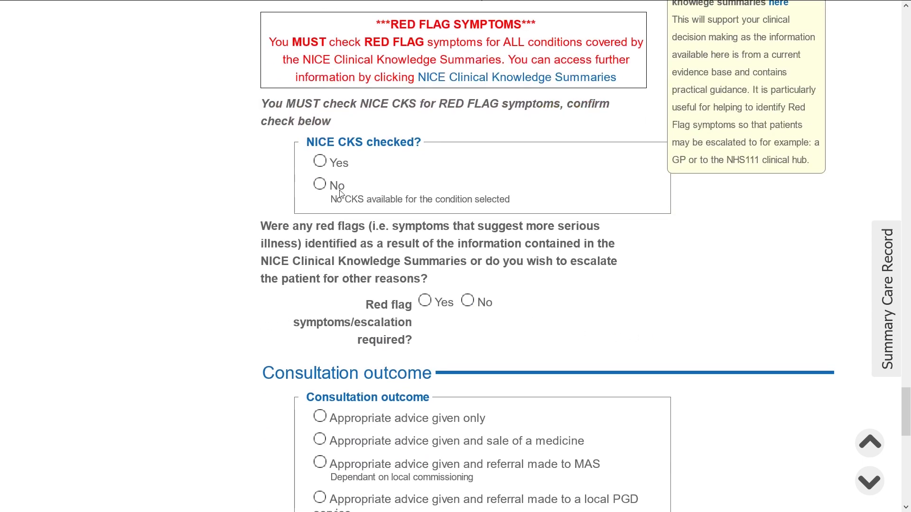
{"action": "left_click", "coordinate": [319, 161]}
{"action": "left_click", "coordinate": [425, 302]}
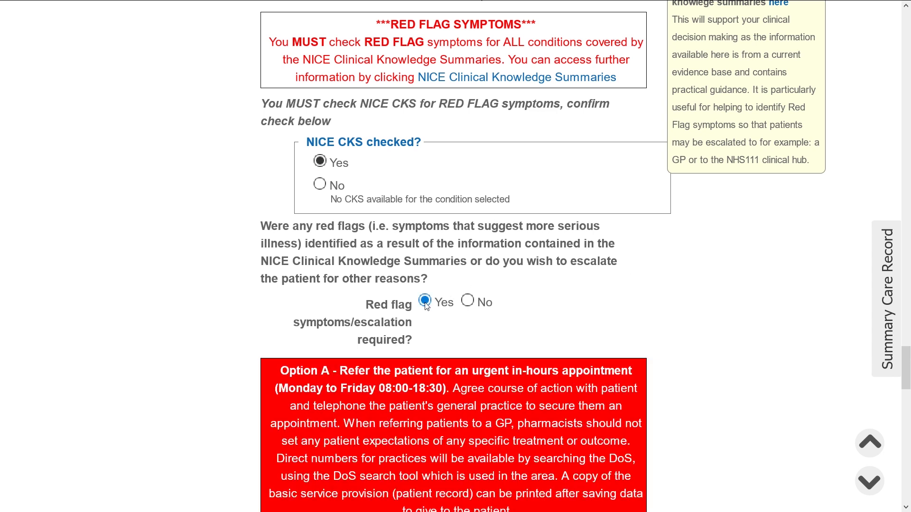
{"action": "scroll", "coordinate": [658, 308], "scroll_direction": "down", "scroll_amount": 6}
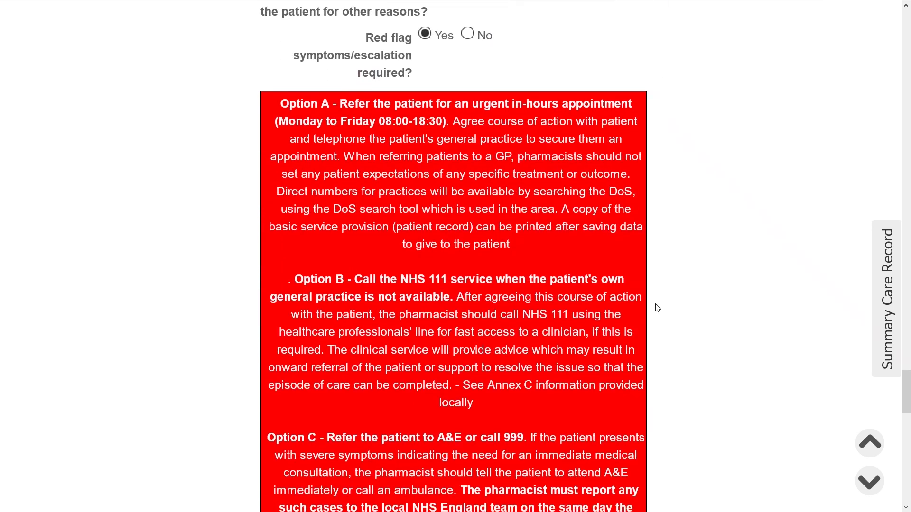
{"action": "scroll", "coordinate": [658, 308], "scroll_direction": "down", "scroll_amount": 2}
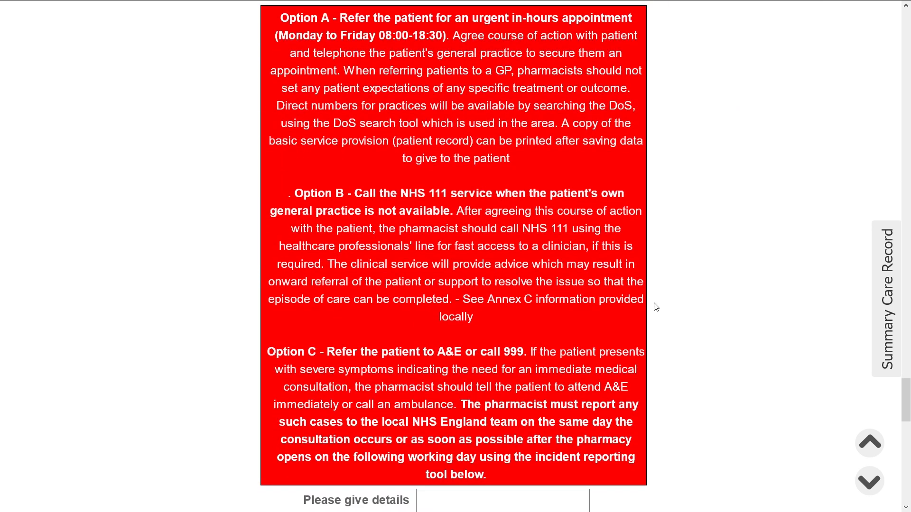
{"action": "scroll", "coordinate": [656, 307], "scroll_direction": "down", "scroll_amount": 4}
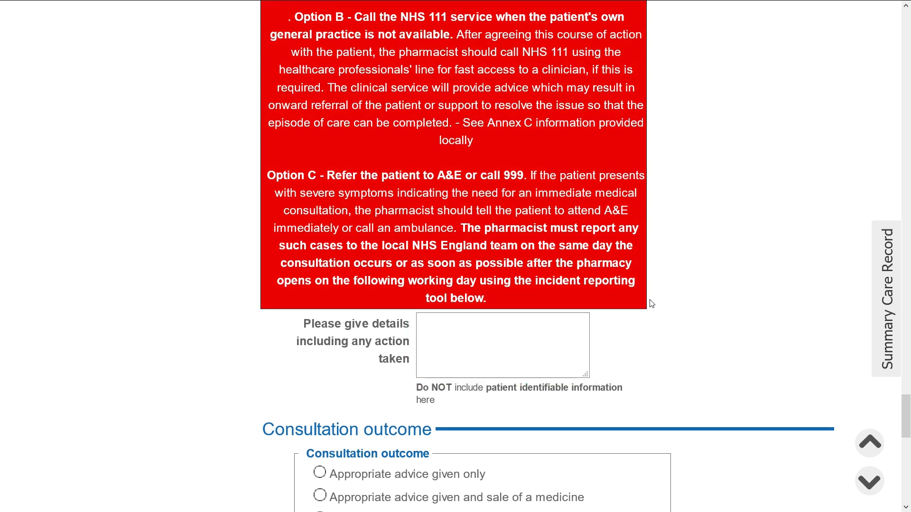
{"action": "scroll", "coordinate": [643, 288], "scroll_direction": "up", "scroll_amount": 5}
{"action": "scroll", "coordinate": [643, 288], "scroll_direction": "up", "scroll_amount": 5}
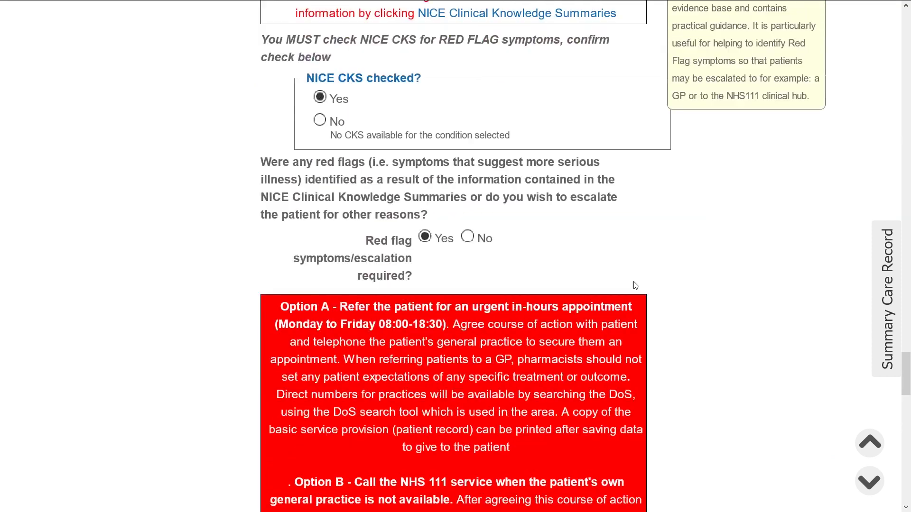
{"action": "left_click", "coordinate": [468, 301]}
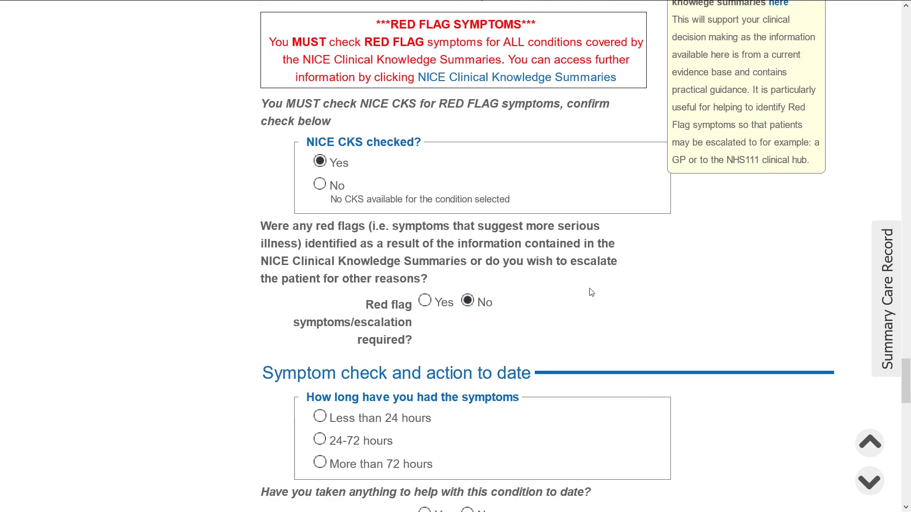
Choose 'Less than 24 hours', No for anything taken and other symptoms, and 'Appropriate advice given only'
{"action": "scroll", "coordinate": [565, 297], "scroll_direction": "down", "scroll_amount": 3}
{"action": "left_click", "coordinate": [334, 243]}
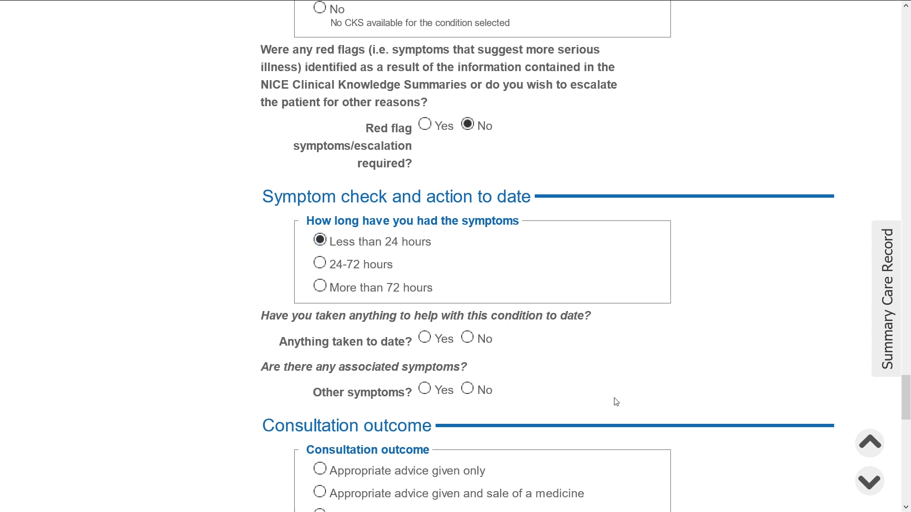
{"action": "scroll", "coordinate": [616, 401], "scroll_direction": "down", "scroll_amount": 2}
{"action": "left_click", "coordinate": [467, 250]}
{"action": "left_click", "coordinate": [467, 302]}
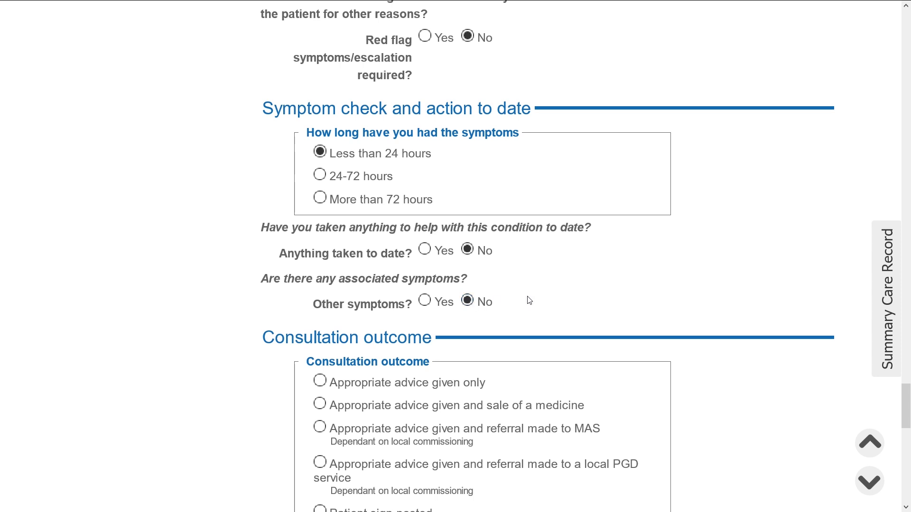
{"action": "scroll", "coordinate": [611, 299], "scroll_direction": "down", "scroll_amount": 4}
{"action": "scroll", "coordinate": [611, 298], "scroll_direction": "down", "scroll_amount": 2}
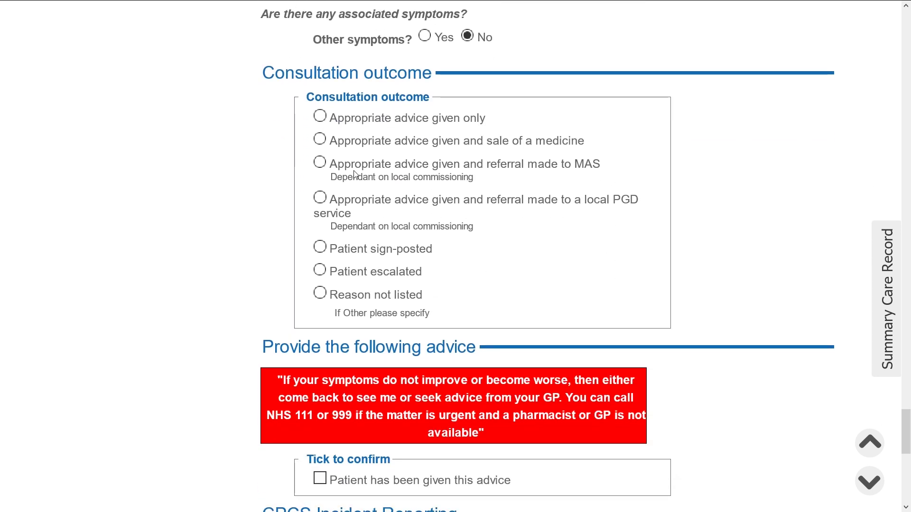
{"action": "left_click", "coordinate": [320, 117]}
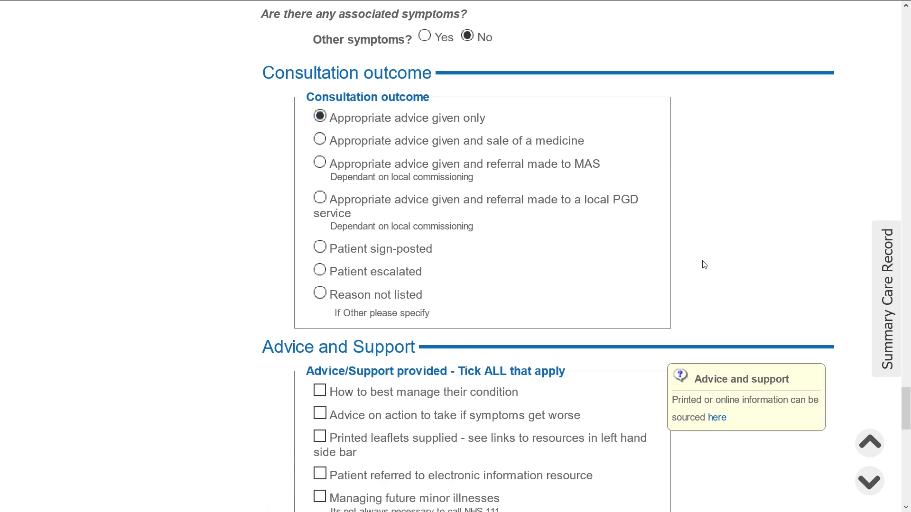
{"action": "scroll", "coordinate": [700, 265], "scroll_direction": "down", "scroll_amount": 2}
{"action": "scroll", "coordinate": [698, 261], "scroll_direction": "down", "scroll_amount": 2}
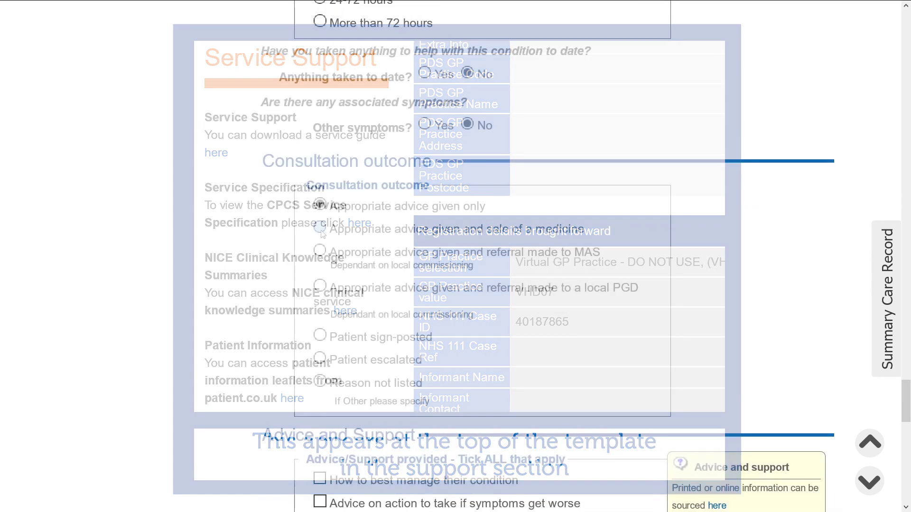
{"action": "scroll", "coordinate": [616, 296], "scroll_direction": "down", "scroll_amount": 5}
{"action": "scroll", "coordinate": [616, 297], "scroll_direction": "down", "scroll_amount": 1}
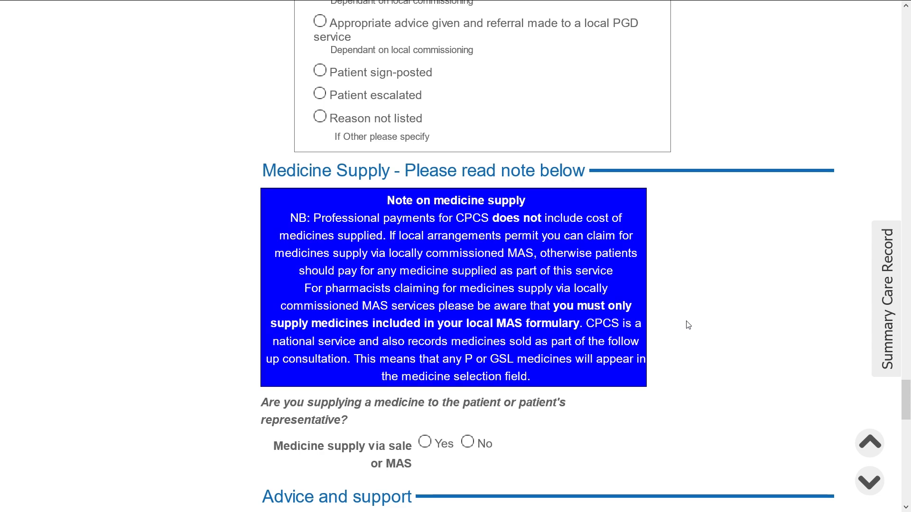
Answer Yes to medicine supply and select Anadin Paracetamol 500mg tablets as the medicine
{"action": "scroll", "coordinate": [689, 325], "scroll_direction": "down", "scroll_amount": 3}
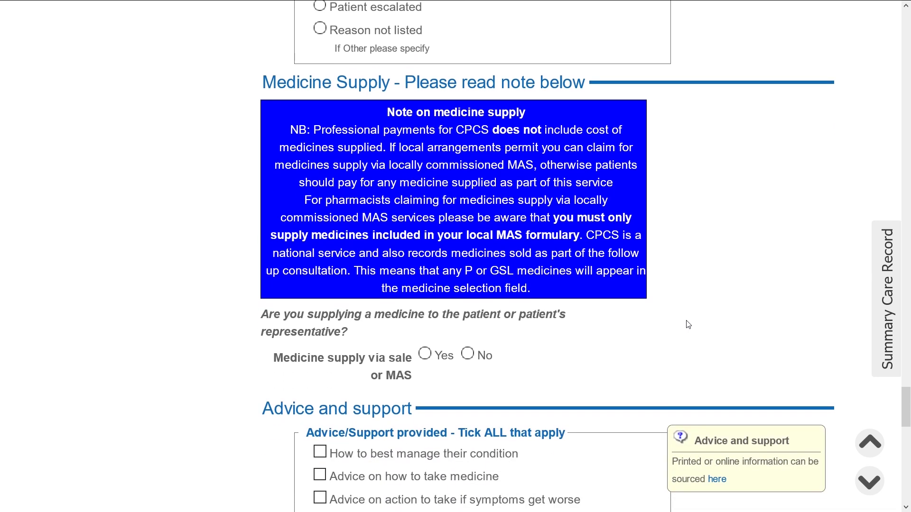
{"action": "left_click", "coordinate": [425, 266]}
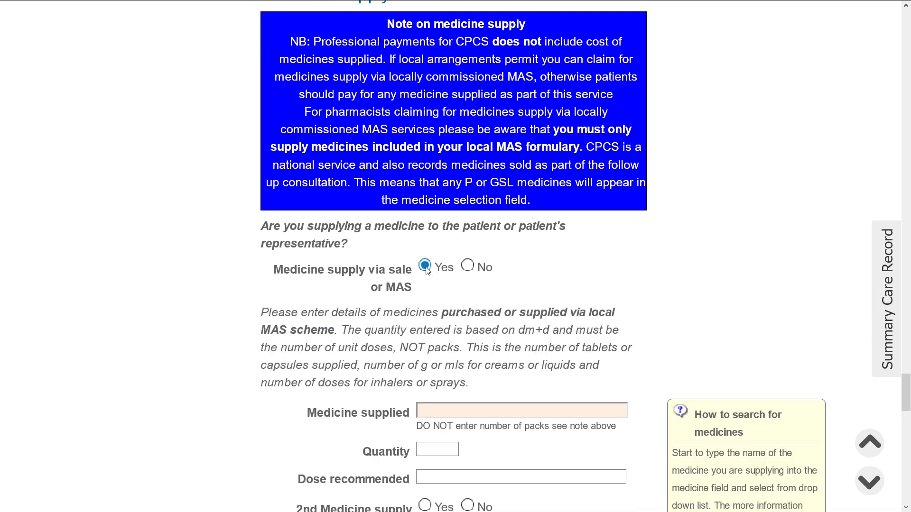
{"action": "scroll", "coordinate": [688, 312], "scroll_direction": "down", "scroll_amount": 2}
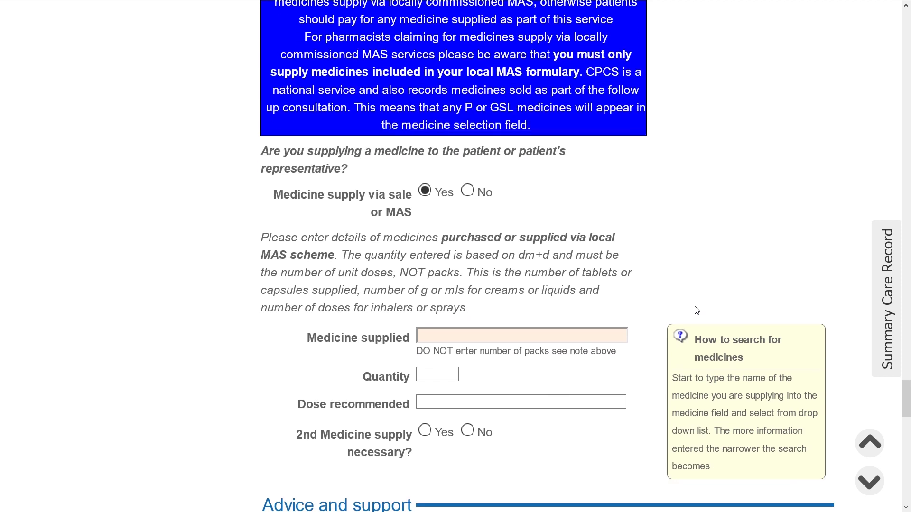
{"action": "scroll", "coordinate": [673, 336], "scroll_direction": "down", "scroll_amount": 2}
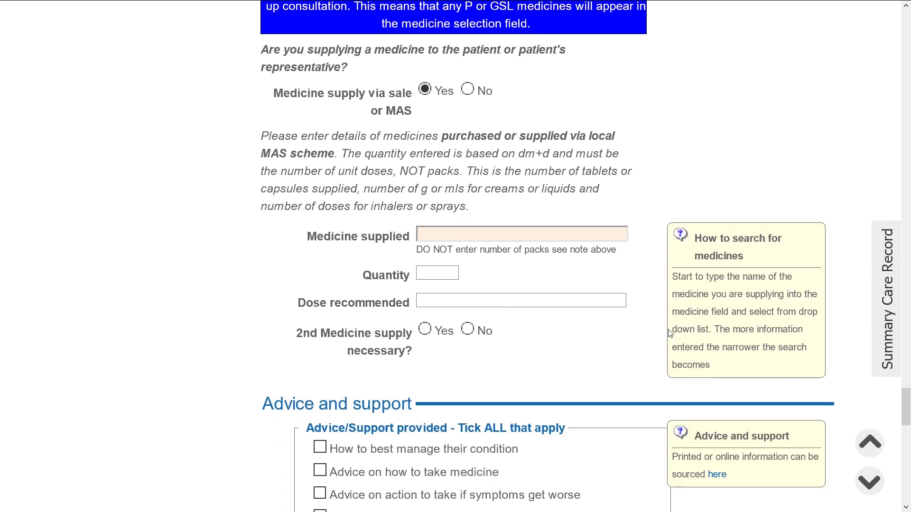
{"action": "left_click", "coordinate": [513, 234]}
{"action": "type", "text": "paraceta"}
{"action": "key", "text": "Down"}
{"action": "key", "text": "Return"}
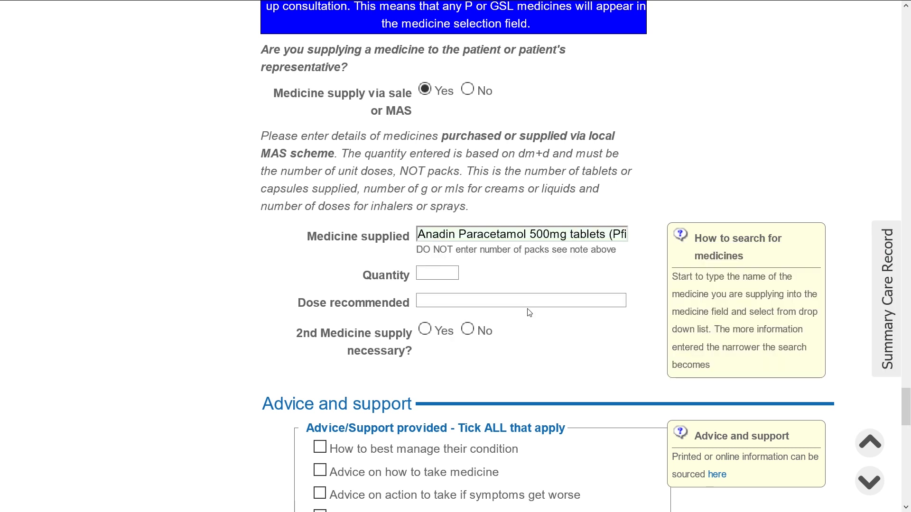
Enter a supplied quantity of 16 tablets and a recommended dose of 1qds
{"action": "left_click", "coordinate": [455, 276]}
{"action": "type", "text": "16"}
{"action": "left_click", "coordinate": [558, 278]}
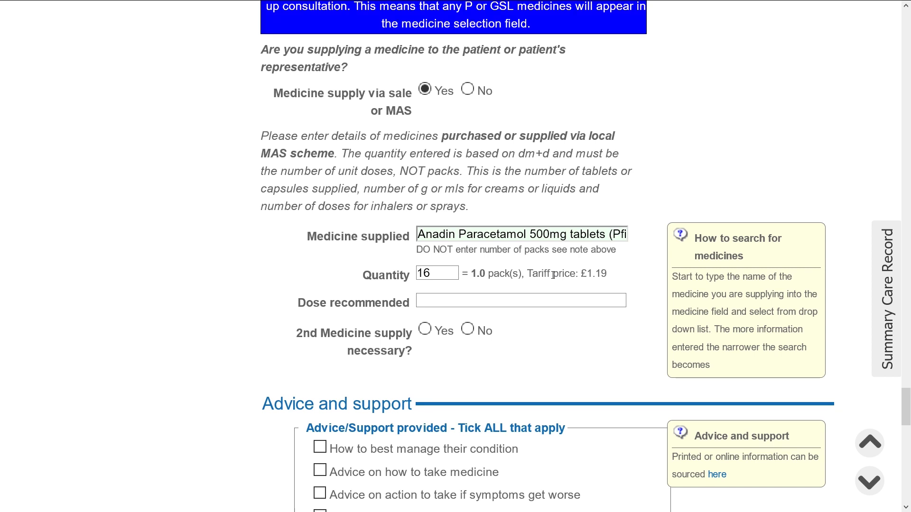
{"action": "double_click", "coordinate": [423, 274]}
{"action": "type", "text": "32"}
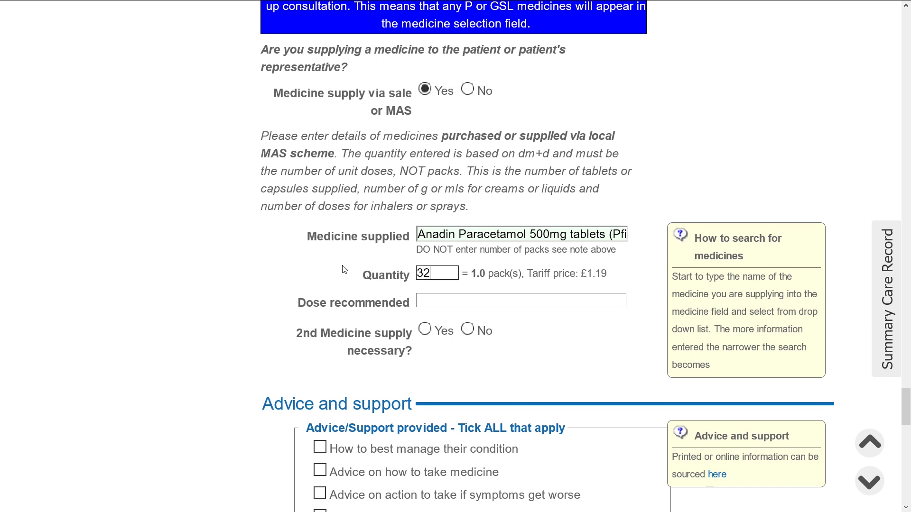
{"action": "key", "text": "Tab"}
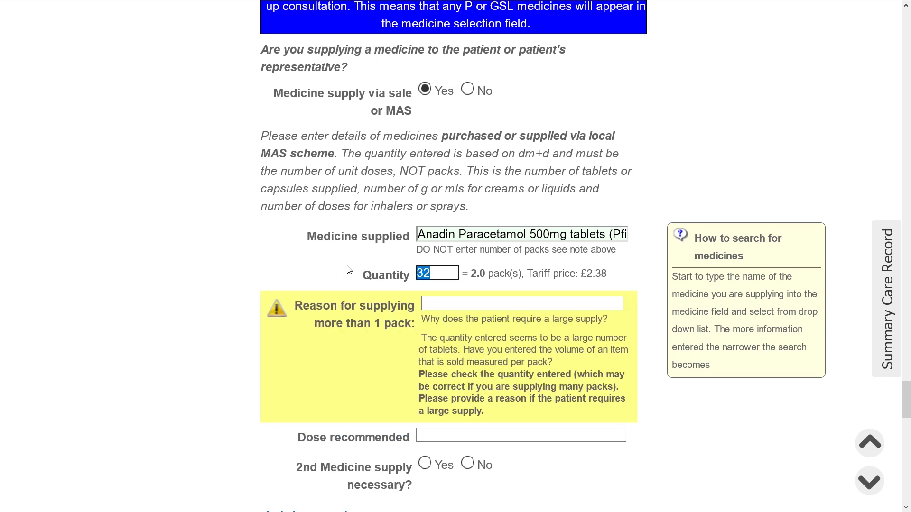
{"action": "type", "text": "16"}
{"action": "key", "text": "Tab"}
{"action": "left_click", "coordinate": [435, 299]}
{"action": "type", "text": "1qds"}
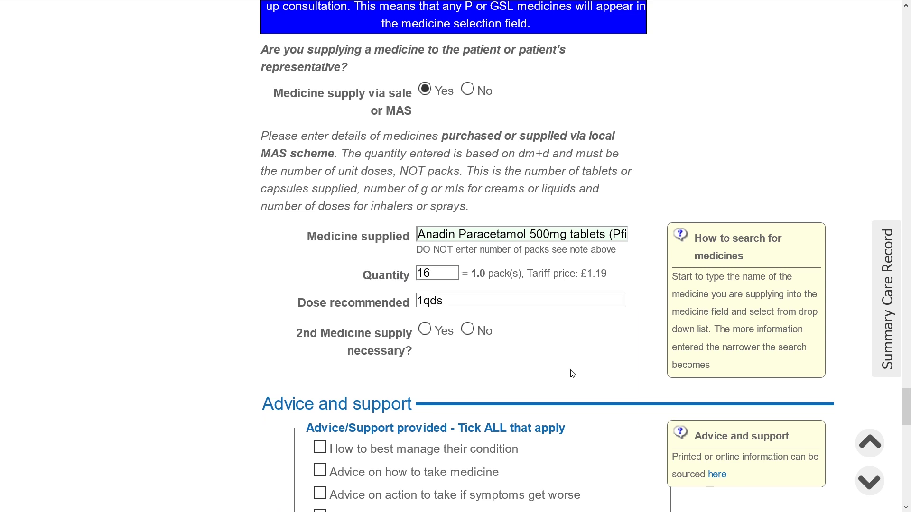
Answer No to a second medicine supply and set the outcome to Patient escalated
{"action": "left_click", "coordinate": [441, 332]}
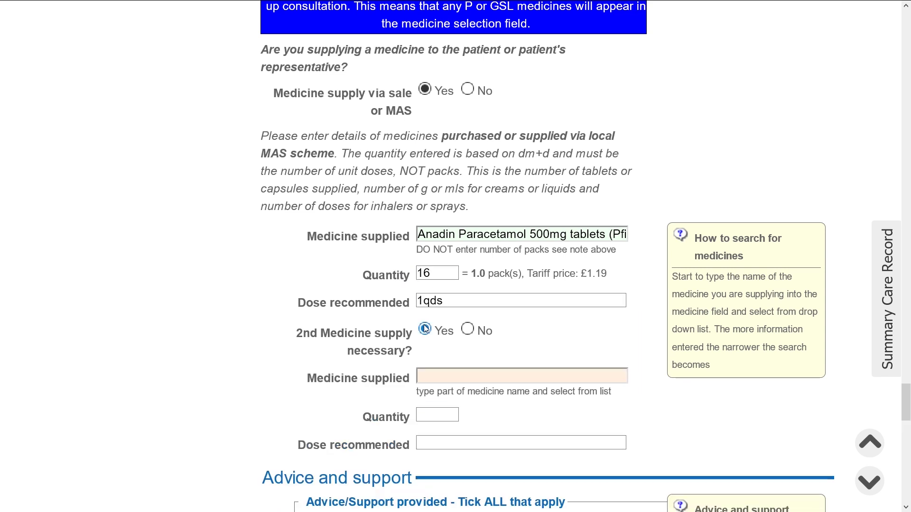
{"action": "left_click", "coordinate": [467, 329]}
{"action": "scroll", "coordinate": [496, 309], "scroll_direction": "up", "scroll_amount": 12}
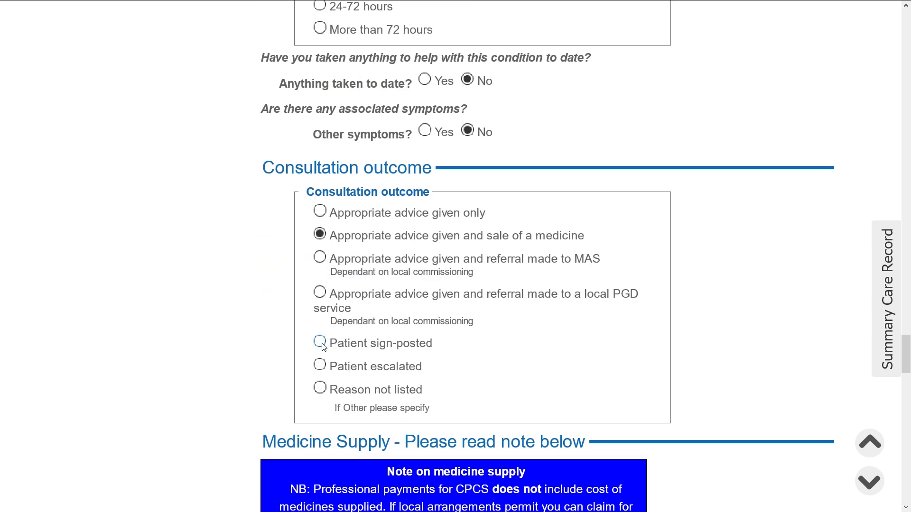
{"action": "left_click", "coordinate": [320, 342]}
{"action": "scroll", "coordinate": [527, 352], "scroll_direction": "down", "scroll_amount": 2}
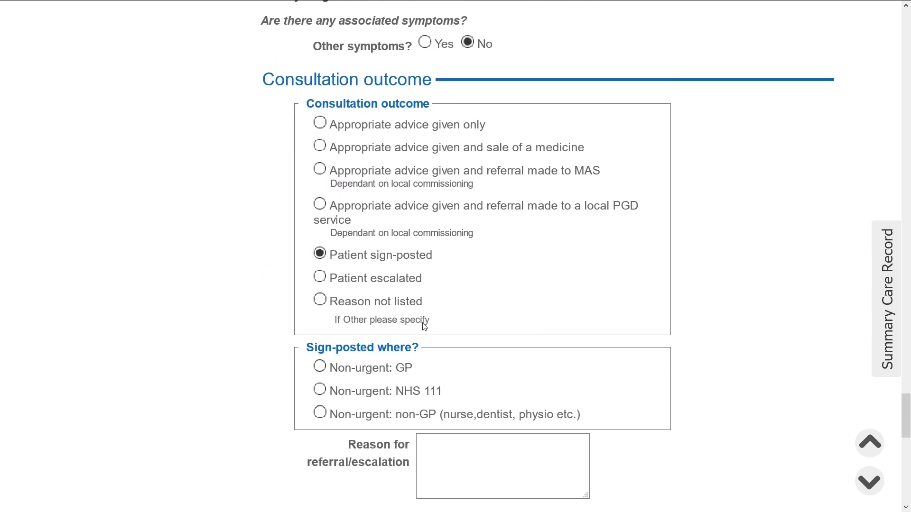
{"action": "left_click", "coordinate": [320, 277]}
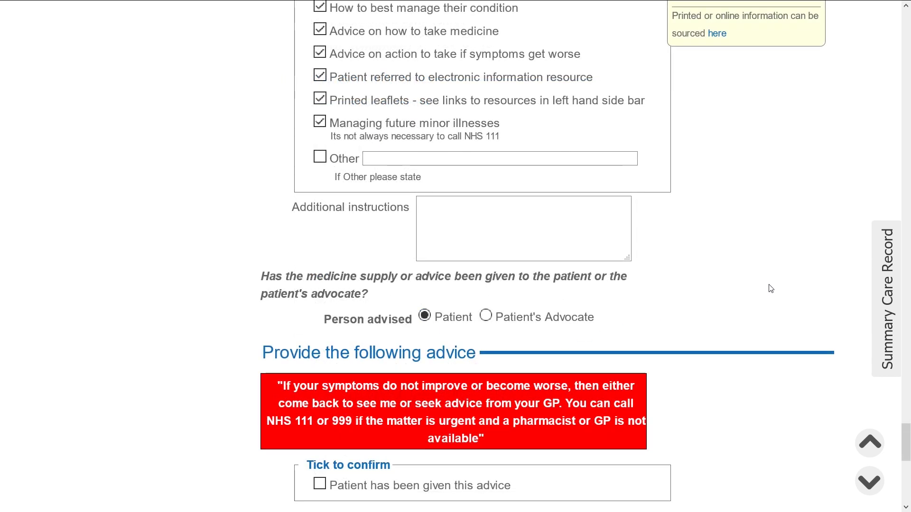
Tick 'Patient has been given this advice' and answer No to reporting an incident or message
{"action": "scroll", "coordinate": [759, 292], "scroll_direction": "down", "scroll_amount": 5}
{"action": "scroll", "coordinate": [745, 292], "scroll_direction": "down", "scroll_amount": 1}
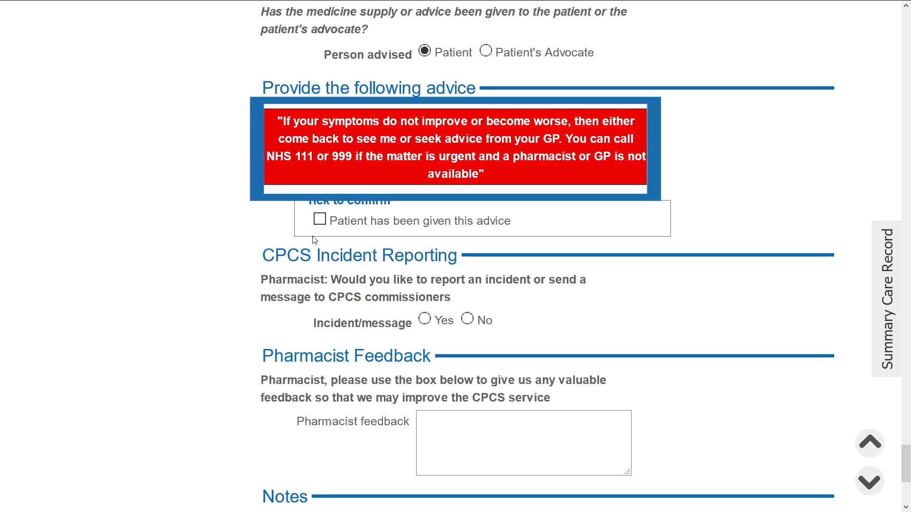
{"action": "left_click", "coordinate": [318, 220]}
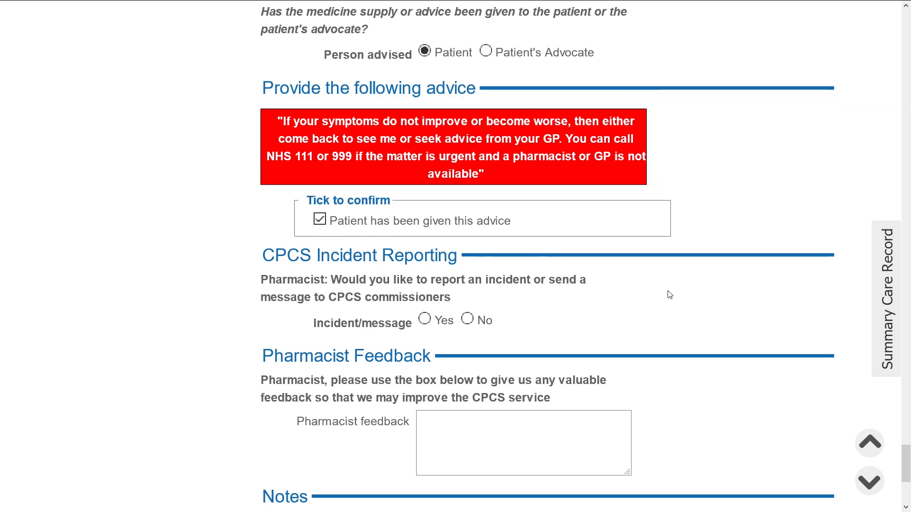
{"action": "scroll", "coordinate": [657, 297], "scroll_direction": "down", "scroll_amount": 2}
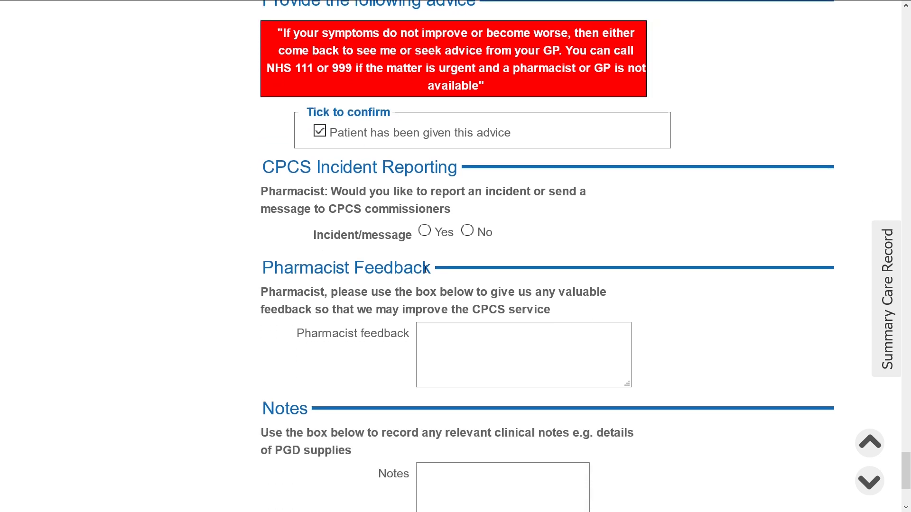
{"action": "left_click", "coordinate": [426, 232]}
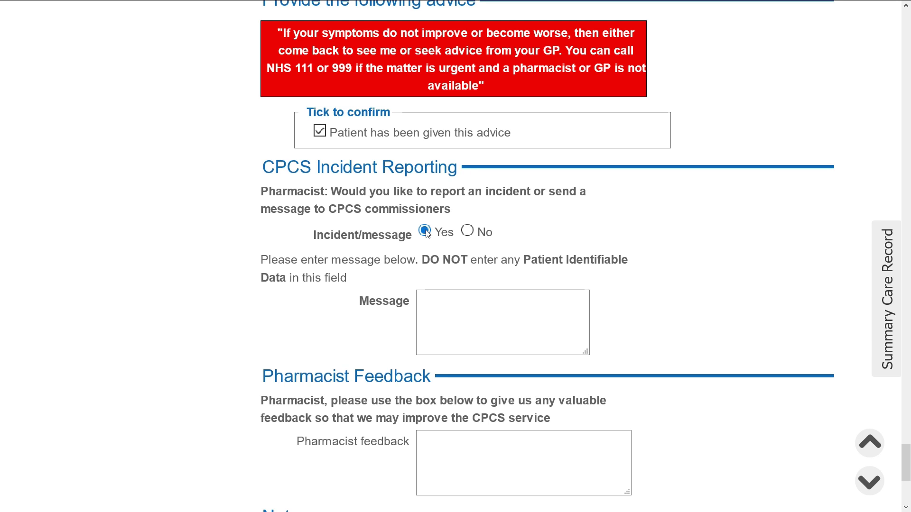
{"action": "key", "text": "Tab"}
{"action": "left_click", "coordinate": [468, 231]}
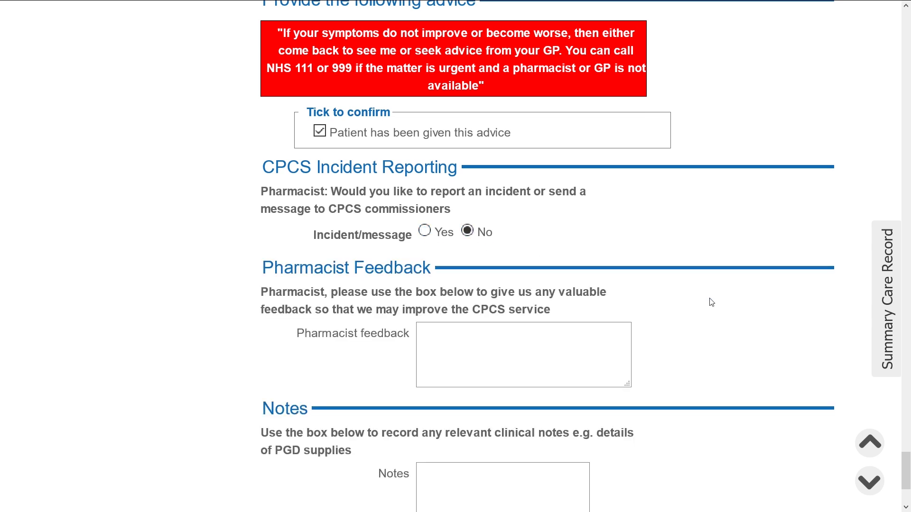
{"action": "scroll", "coordinate": [712, 302], "scroll_direction": "down", "scroll_amount": 3}
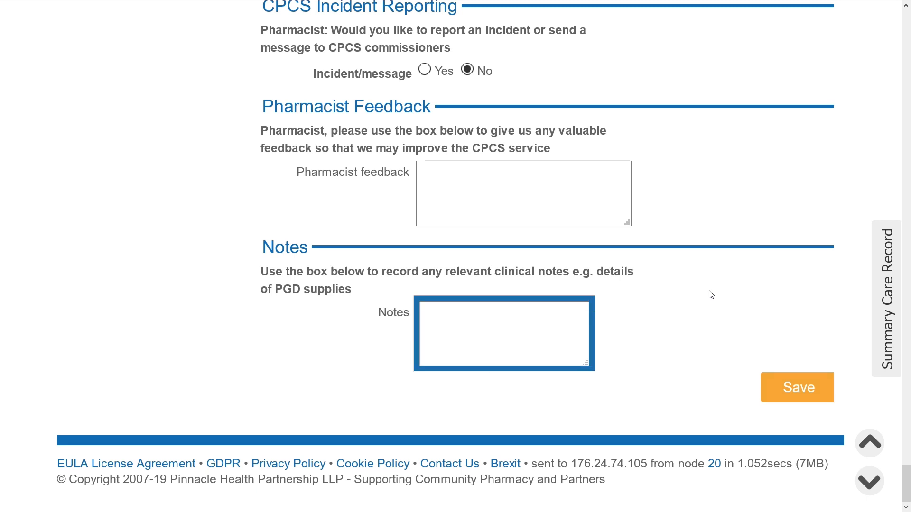
Save the Minor Illness consultation record
{"action": "left_click", "coordinate": [784, 392]}
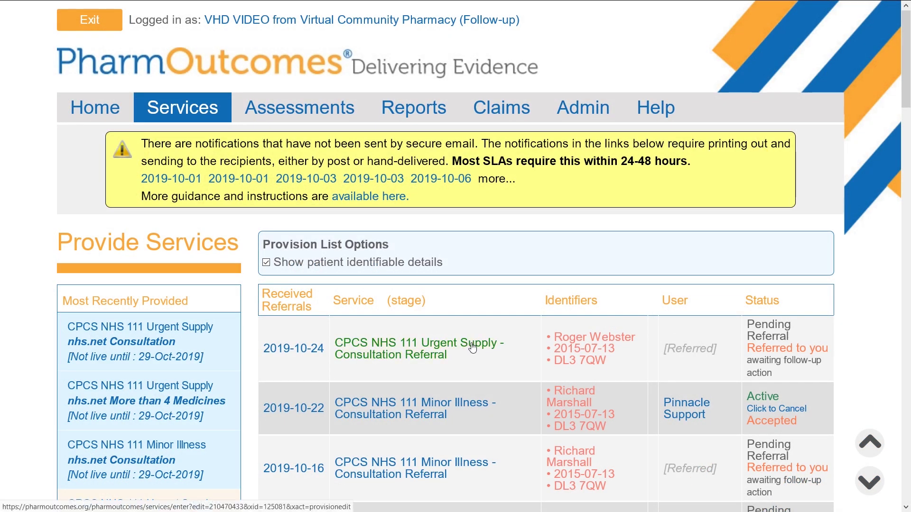
Open the CPCS NHS 111 Urgent Supply referral and select the enrolled practitioner by name
{"action": "left_click", "coordinate": [469, 345]}
{"action": "left_click", "coordinate": [577, 277]}
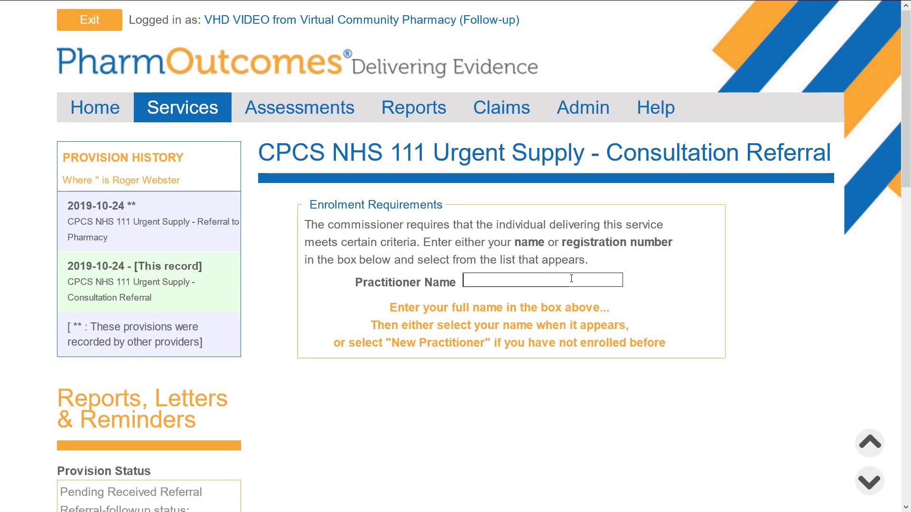
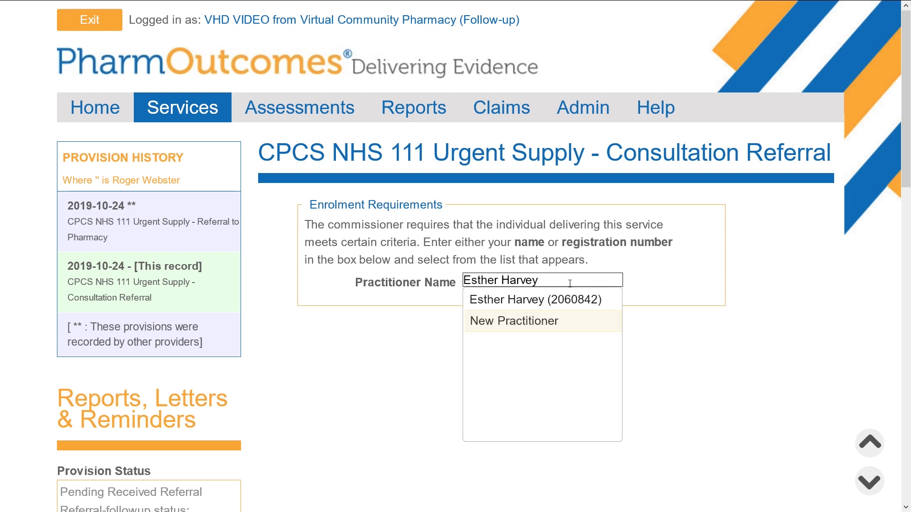
{"action": "left_click", "coordinate": [580, 300]}
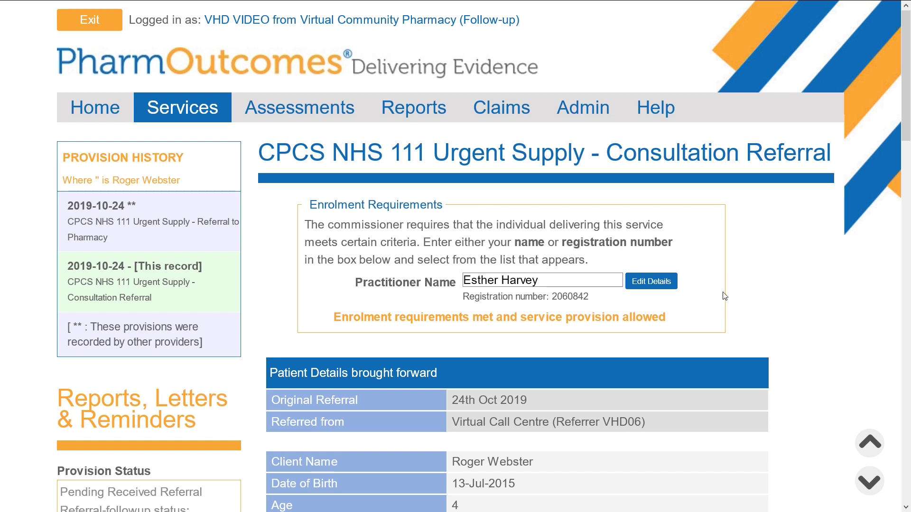
Scroll to the acceptance section, leaving the reason for rejection unchanged
{"action": "scroll", "coordinate": [731, 300], "scroll_direction": "down", "scroll_amount": 9}
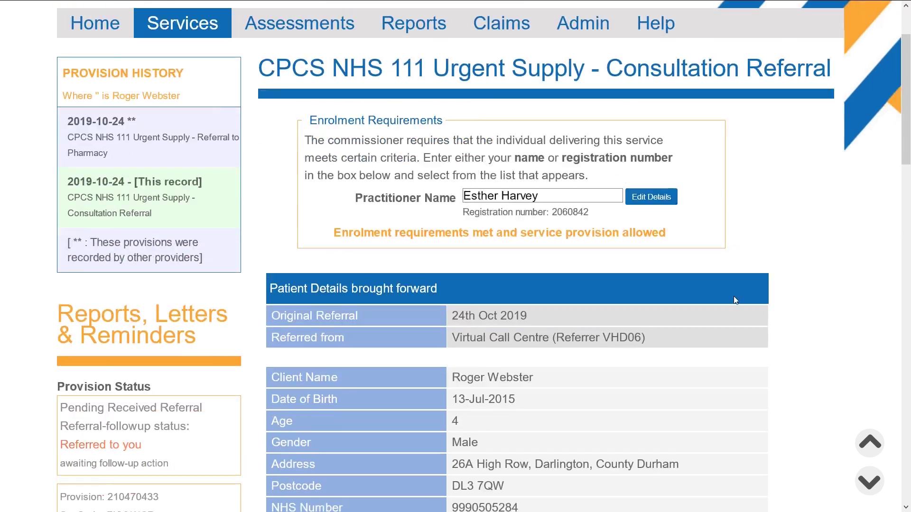
{"action": "scroll", "coordinate": [733, 302], "scroll_direction": "down", "scroll_amount": 11}
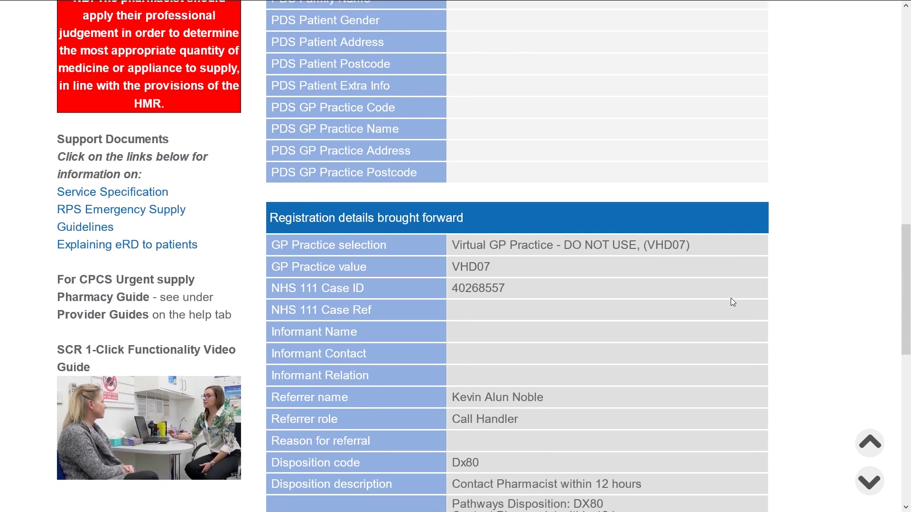
{"action": "scroll", "coordinate": [732, 302], "scroll_direction": "down", "scroll_amount": 7}
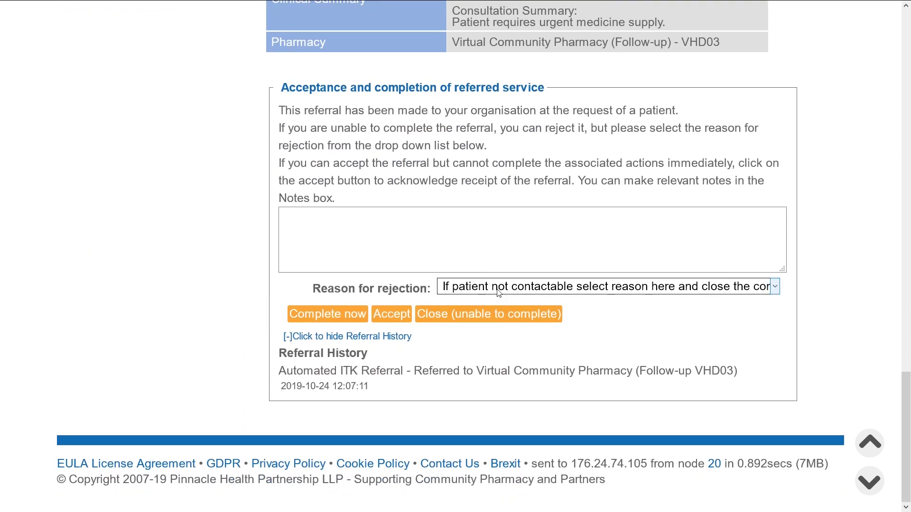
{"action": "left_click", "coordinate": [497, 291]}
{"action": "left_click", "coordinate": [497, 290]}
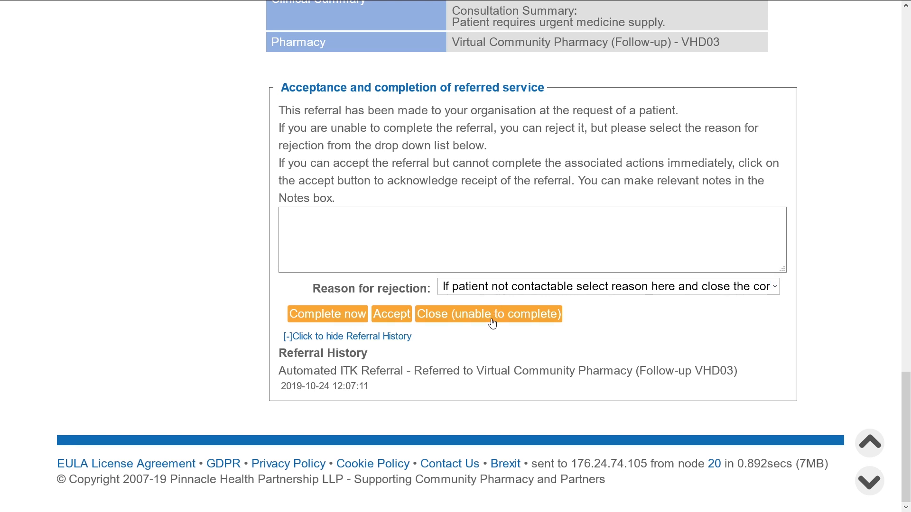
Accept the Urgent Supply referral for completion now, keeping the provision date at 24-Oct-2019, 14:37
{"action": "left_click", "coordinate": [349, 315]}
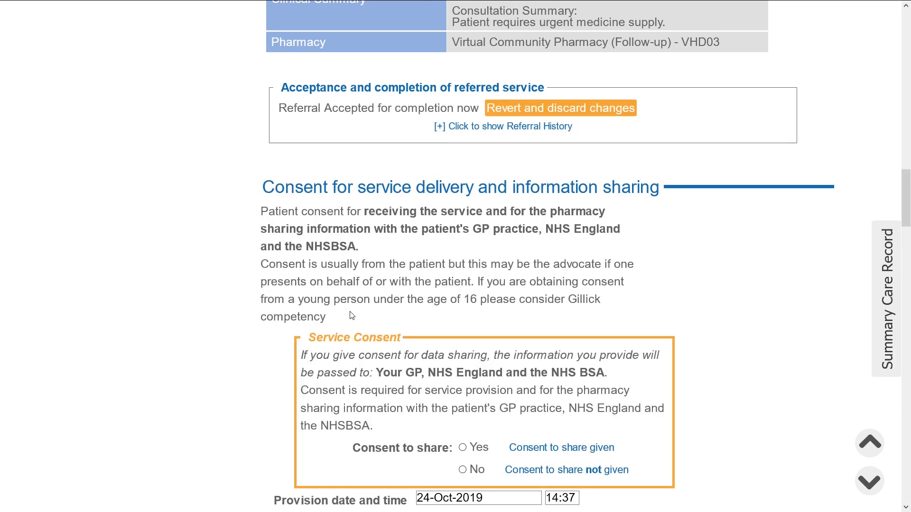
{"action": "scroll", "coordinate": [759, 283], "scroll_direction": "down", "scroll_amount": 3}
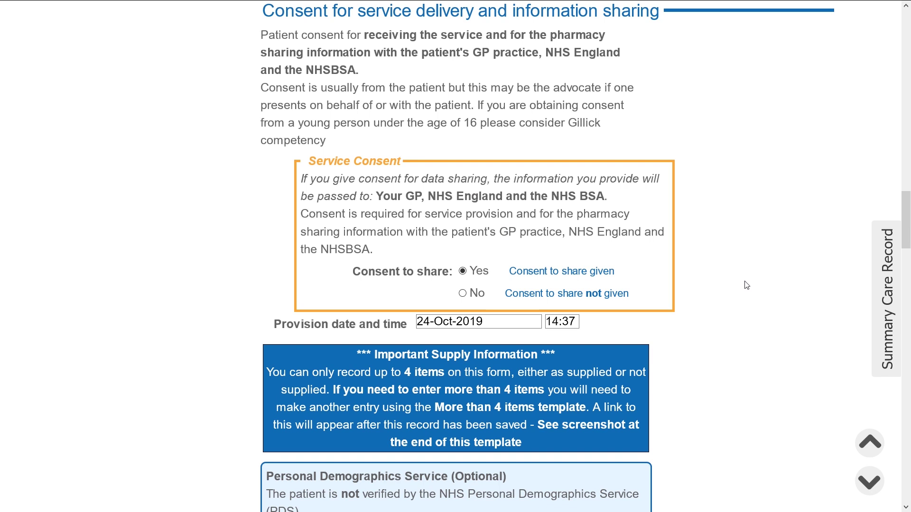
{"action": "scroll", "coordinate": [747, 285], "scroll_direction": "down", "scroll_amount": 3}
{"action": "left_click", "coordinate": [519, 143]}
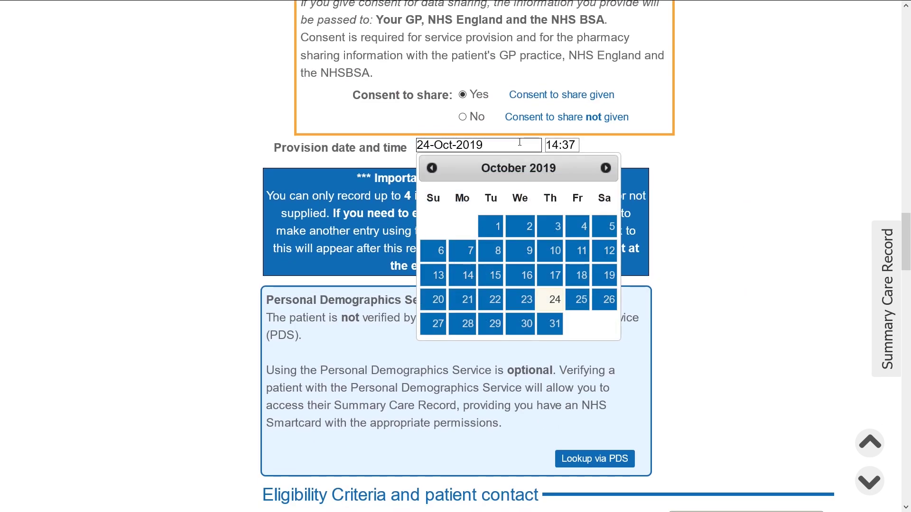
{"action": "left_click", "coordinate": [708, 144]}
{"action": "scroll", "coordinate": [710, 144], "scroll_direction": "down", "scroll_amount": 1}
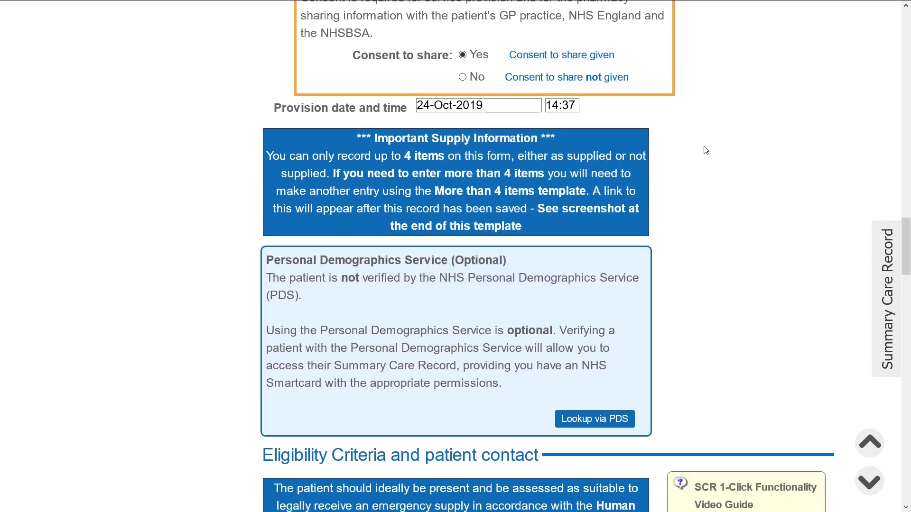
{"action": "scroll", "coordinate": [706, 150], "scroll_direction": "down", "scroll_amount": 3}
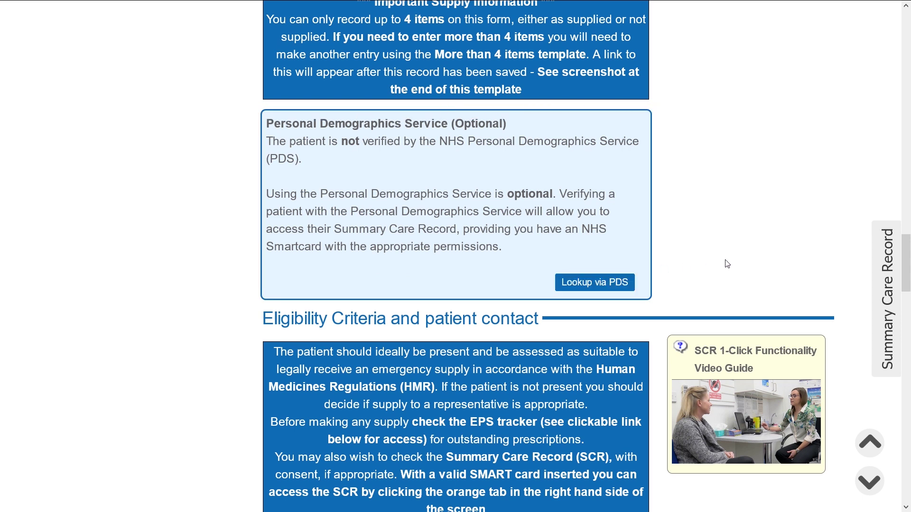
{"action": "scroll", "coordinate": [727, 264], "scroll_direction": "down", "scroll_amount": 6}
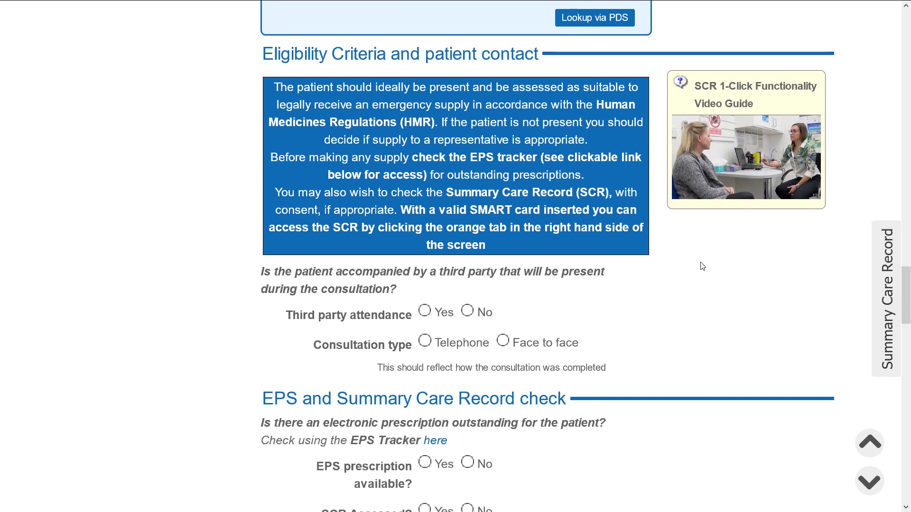
Set Third party attendance to No and Consultation type to Face to face
{"action": "left_click", "coordinate": [424, 311]}
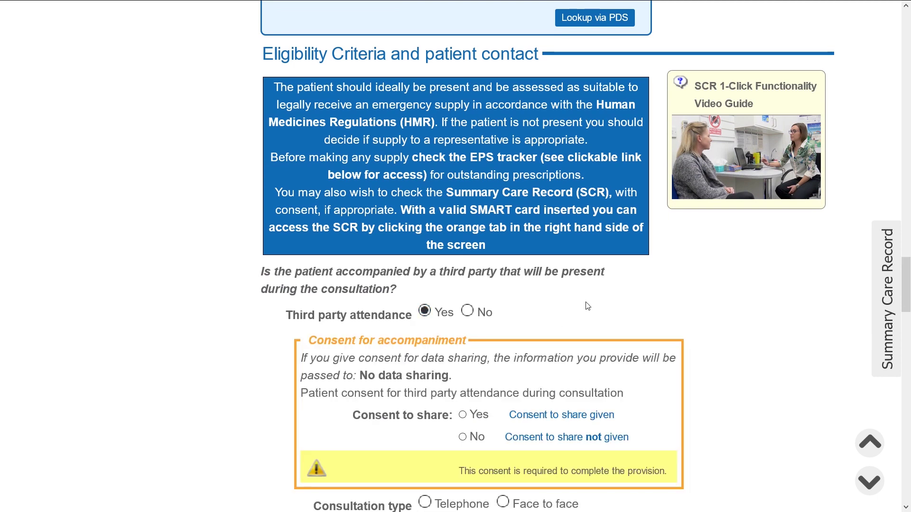
{"action": "scroll", "coordinate": [588, 306], "scroll_direction": "down", "scroll_amount": 2}
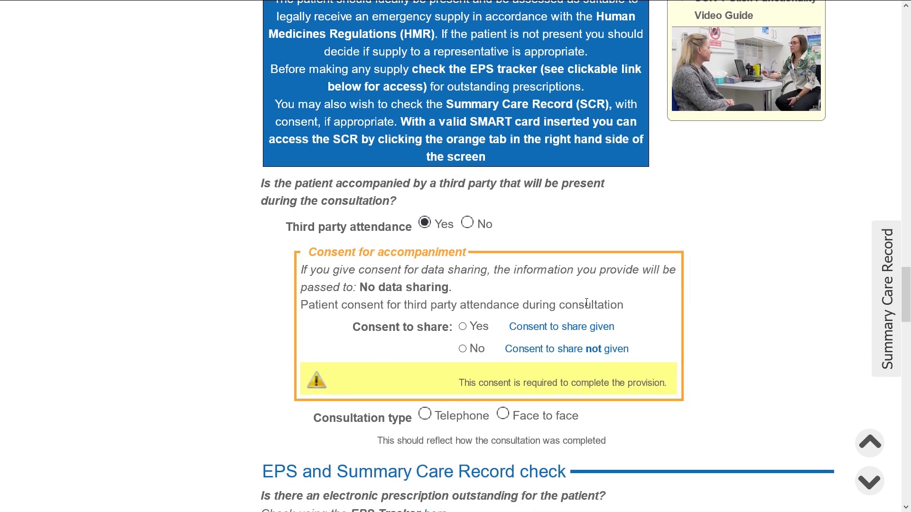
{"action": "left_click", "coordinate": [467, 223]}
{"action": "left_click", "coordinate": [522, 259]}
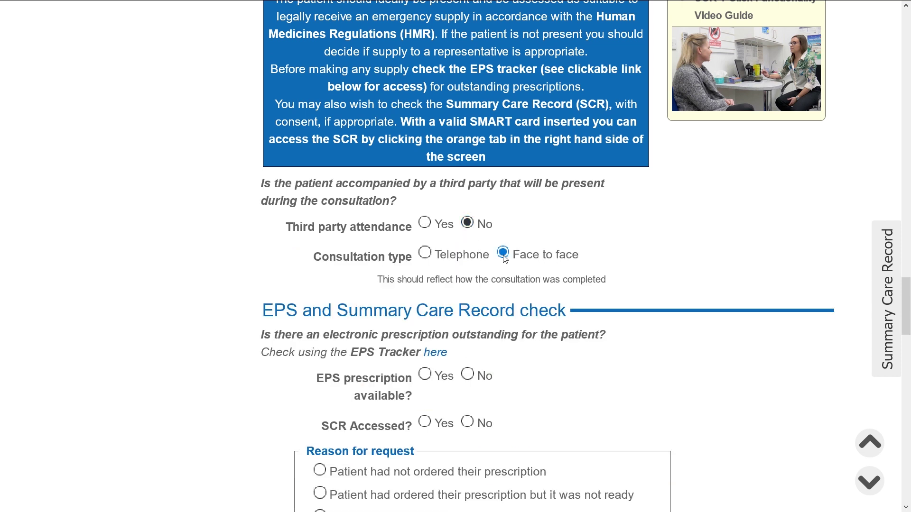
Record EPS No, SCR accessed Yes, reason 'Patient had not ordered their prescription', supply appropriate No
{"action": "scroll", "coordinate": [599, 344], "scroll_direction": "down", "scroll_amount": 2}
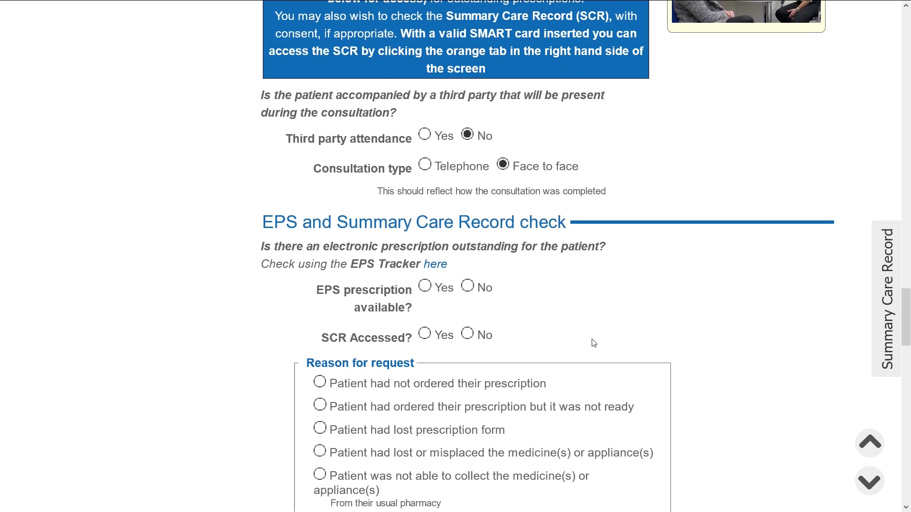
{"action": "left_click", "coordinate": [469, 288]}
{"action": "left_click", "coordinate": [425, 335]}
{"action": "scroll", "coordinate": [592, 319], "scroll_direction": "down", "scroll_amount": 4}
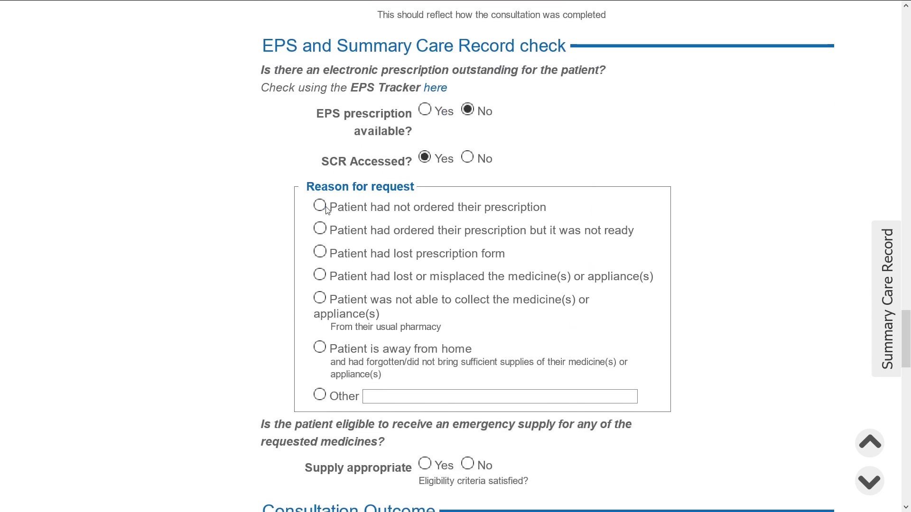
{"action": "left_click", "coordinate": [319, 205]}
{"action": "scroll", "coordinate": [659, 271], "scroll_direction": "down", "scroll_amount": 4}
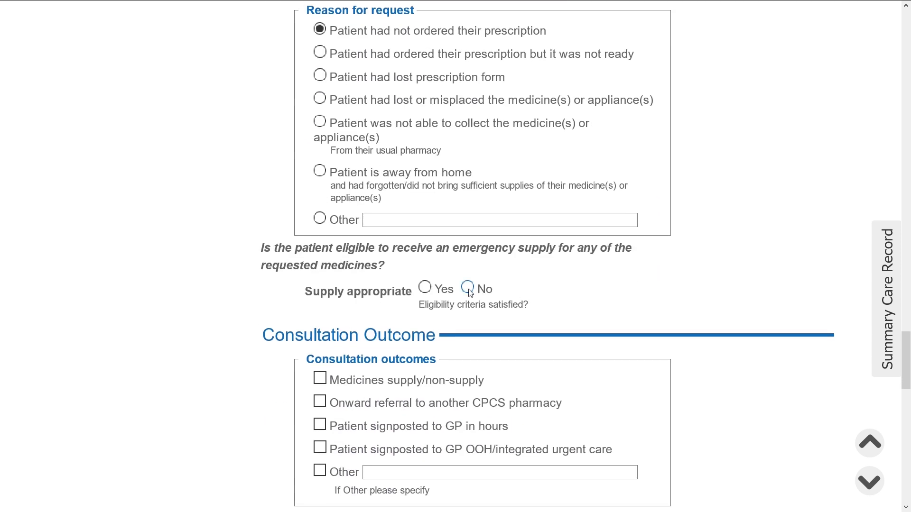
{"action": "left_click", "coordinate": [469, 288]}
Mark the emergency supply as appropriate and the first medicine as able to be supplied
{"action": "scroll", "coordinate": [616, 288], "scroll_direction": "down", "scroll_amount": 2}
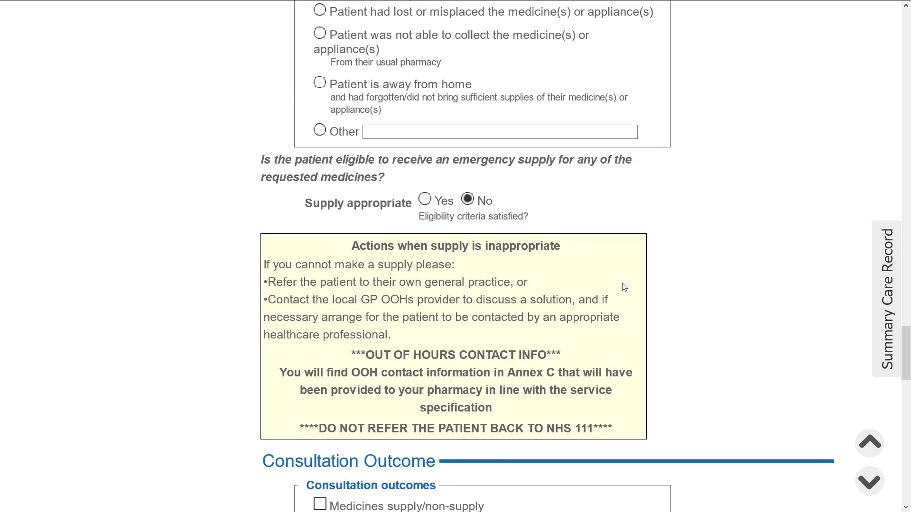
{"action": "left_click", "coordinate": [425, 201]}
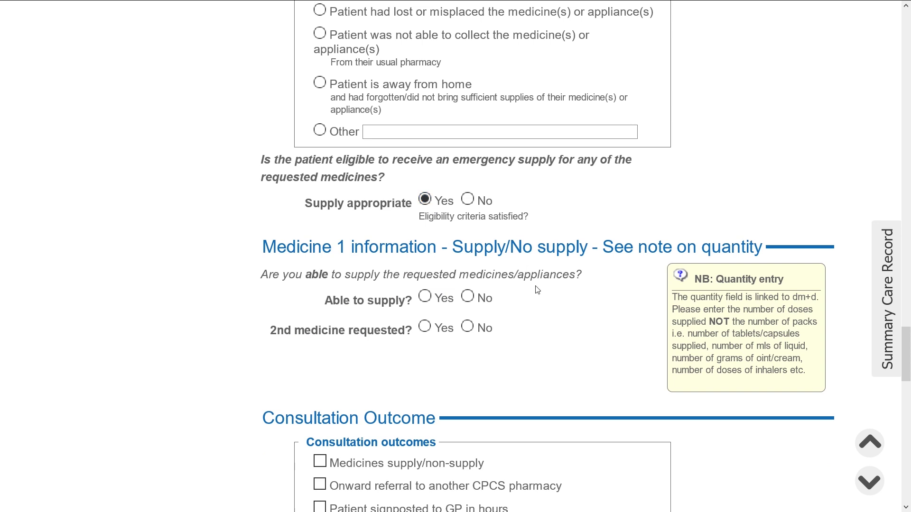
{"action": "left_click", "coordinate": [425, 296]}
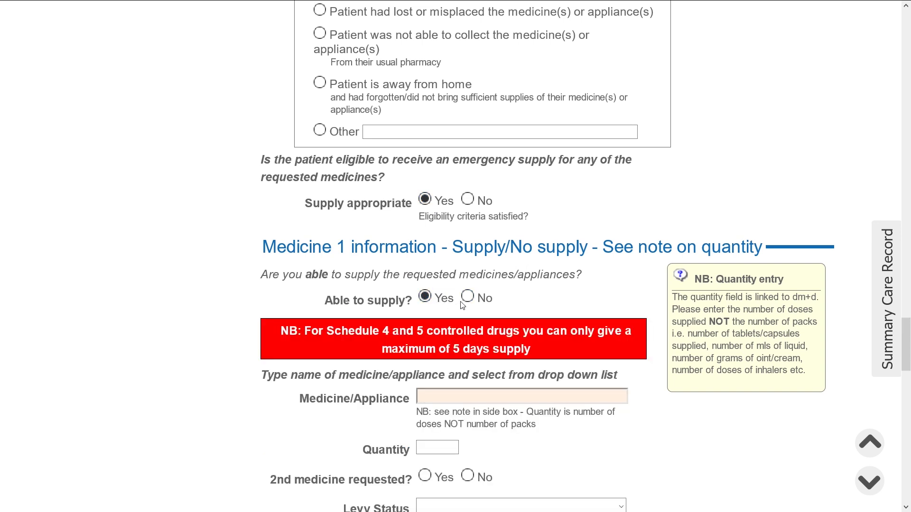
{"action": "scroll", "coordinate": [462, 306], "scroll_direction": "down", "scroll_amount": 3}
Enter Bendroflumethiazide 2.5mg tablets, quantity 14, as the first medicine supplied
{"action": "left_click", "coordinate": [476, 221]}
{"action": "type", "text": "Bendro"}
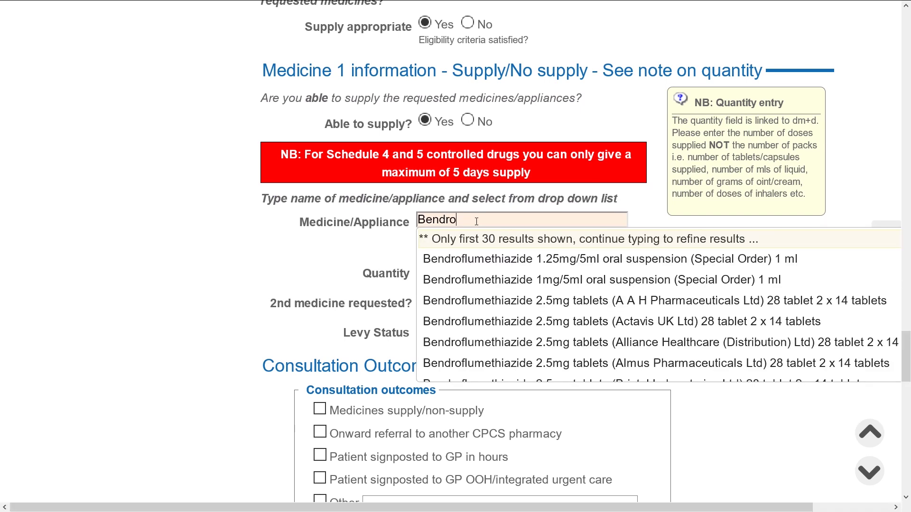
{"action": "left_click", "coordinate": [492, 301]}
{"action": "left_click", "coordinate": [434, 269]}
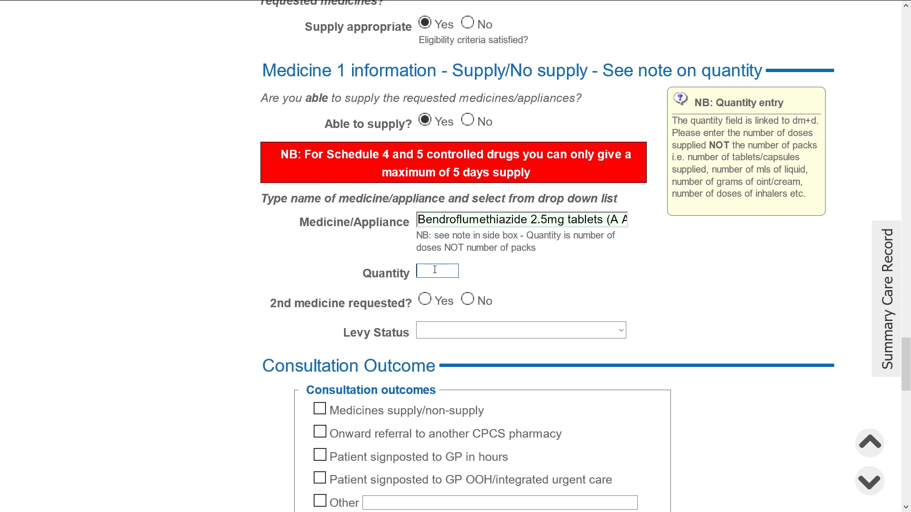
{"action": "type", "text": "14"}
{"action": "left_click_drag", "start_coordinate": [472, 271], "coordinate": [486, 268]}
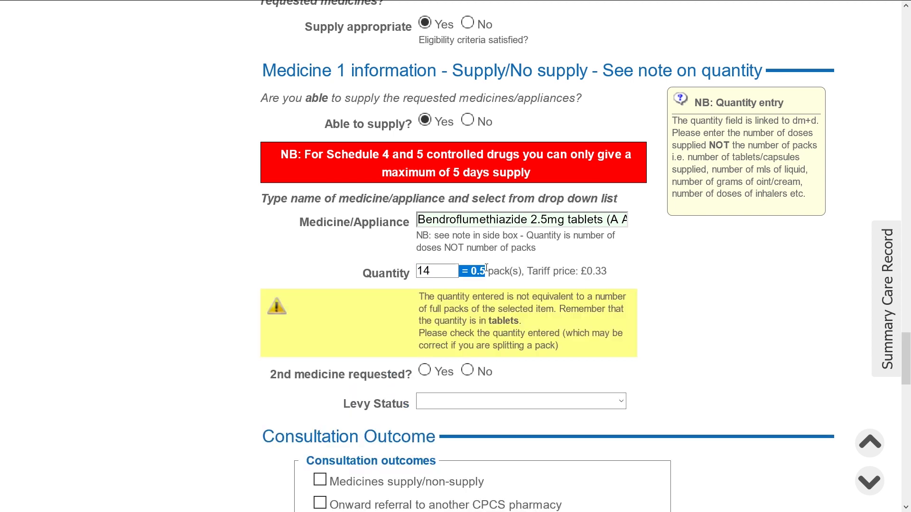
{"action": "left_click", "coordinate": [545, 261]}
{"action": "scroll", "coordinate": [542, 258], "scroll_direction": "down", "scroll_amount": 3}
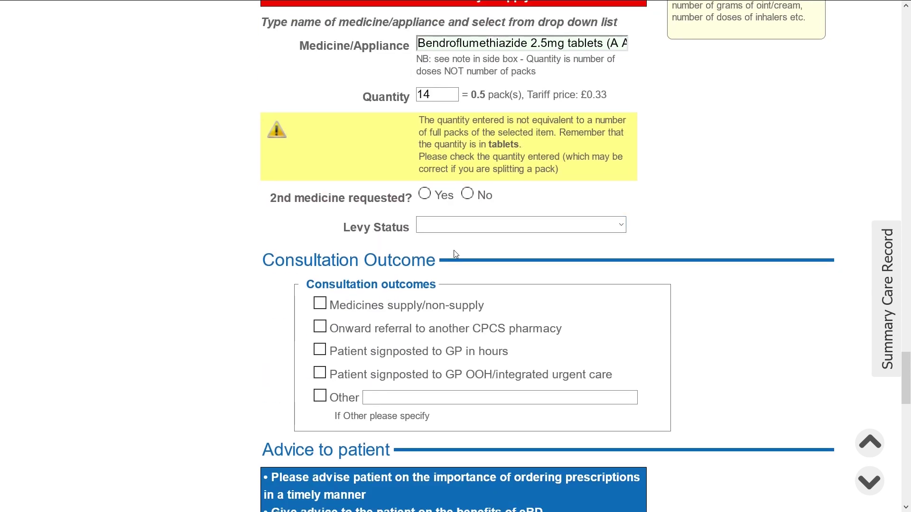
Set 2nd medicine requested to Yes and Able to supply to No
{"action": "left_click", "coordinate": [424, 194]}
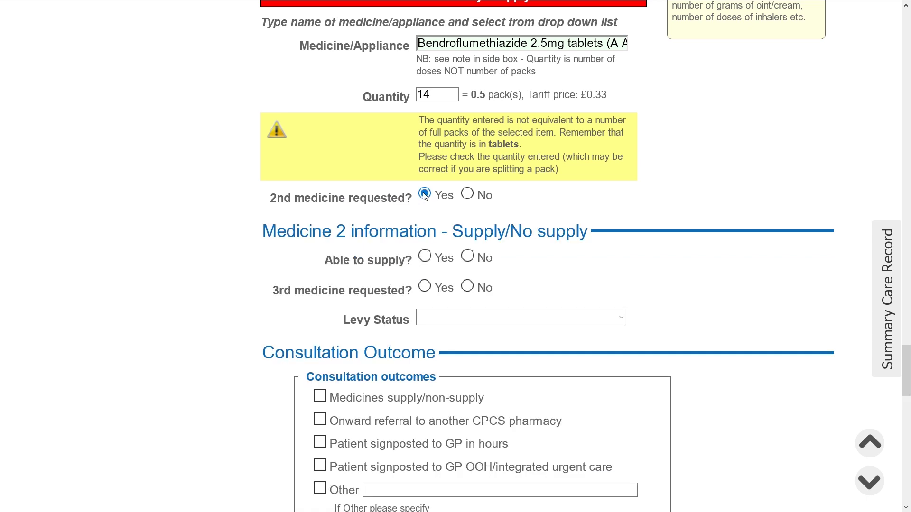
{"action": "left_click", "coordinate": [425, 287]}
{"action": "scroll", "coordinate": [430, 356], "scroll_direction": "down", "scroll_amount": 1}
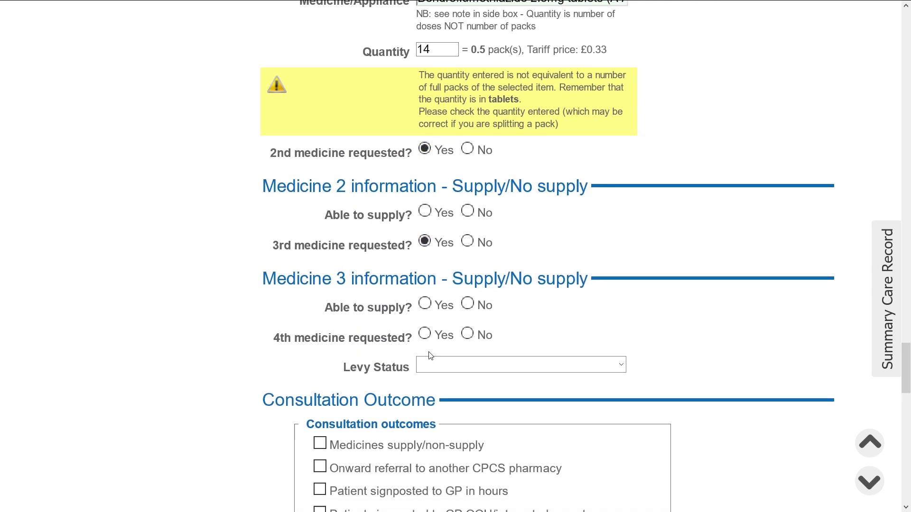
{"action": "scroll", "coordinate": [430, 356], "scroll_direction": "down", "scroll_amount": 1}
{"action": "left_click", "coordinate": [425, 291]}
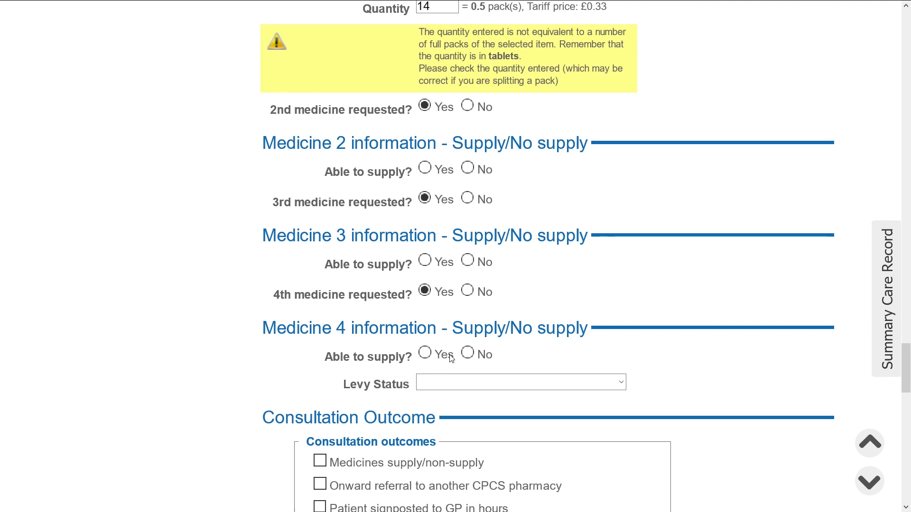
{"action": "scroll", "coordinate": [452, 359], "scroll_direction": "up", "scroll_amount": 4}
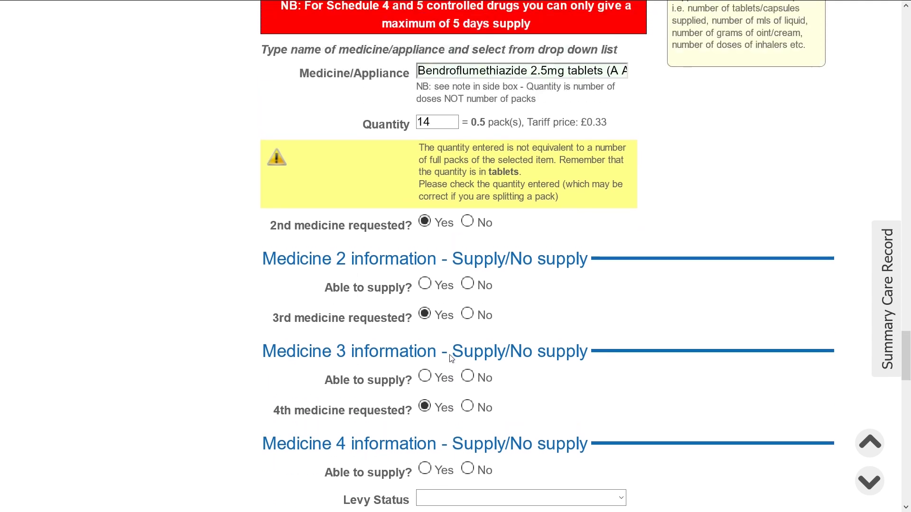
{"action": "left_click", "coordinate": [467, 282]}
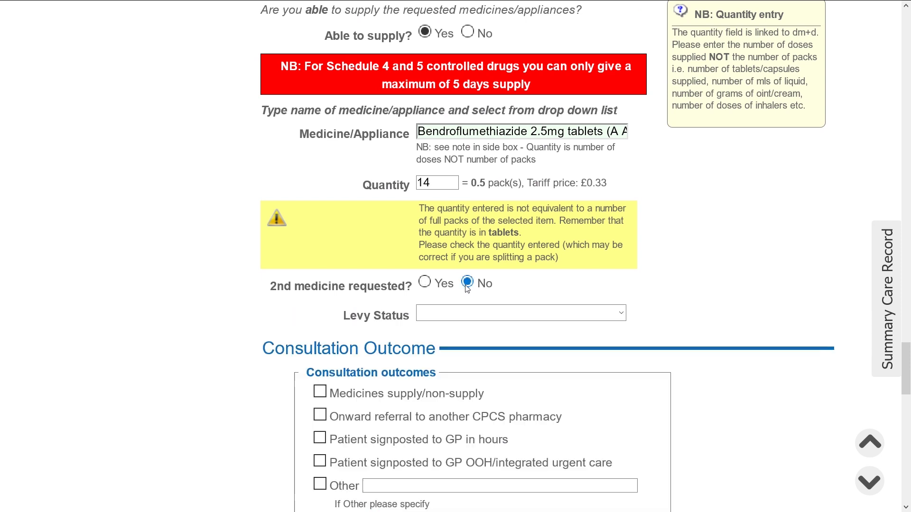
{"action": "left_click", "coordinate": [425, 283]}
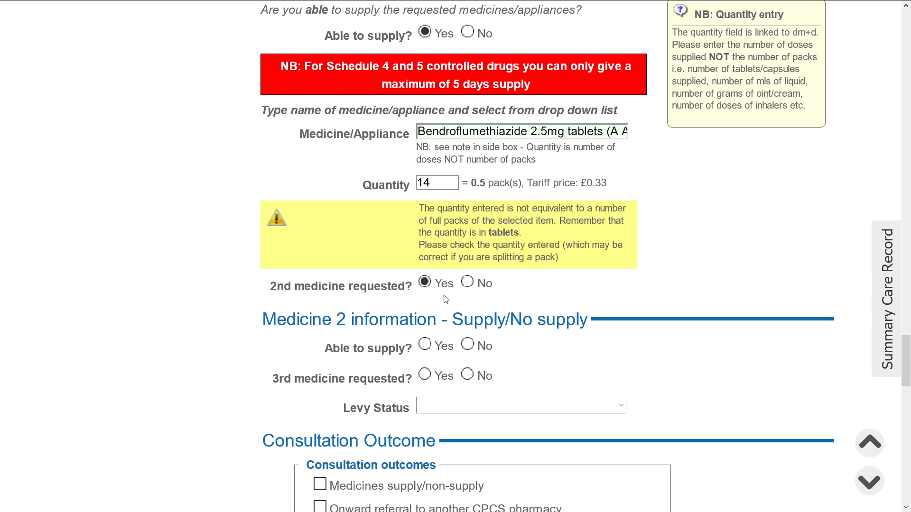
{"action": "left_click", "coordinate": [467, 346]}
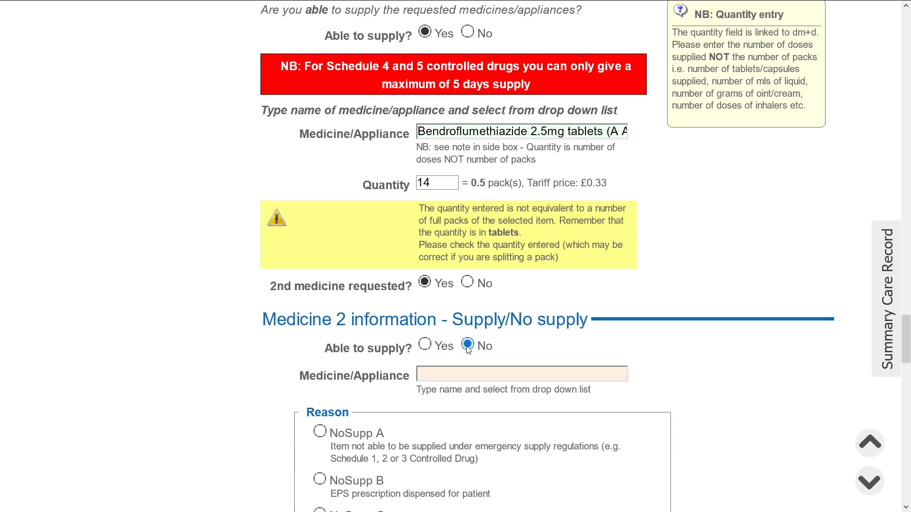
{"action": "scroll", "coordinate": [468, 351], "scroll_direction": "down", "scroll_amount": 2}
Record Lisinopril 2.5mg tablets 28 tablet as not supplied, reason NoSupp D (item not in stock)
{"action": "left_click", "coordinate": [482, 282]}
{"action": "type", "text": "lisinopril"}
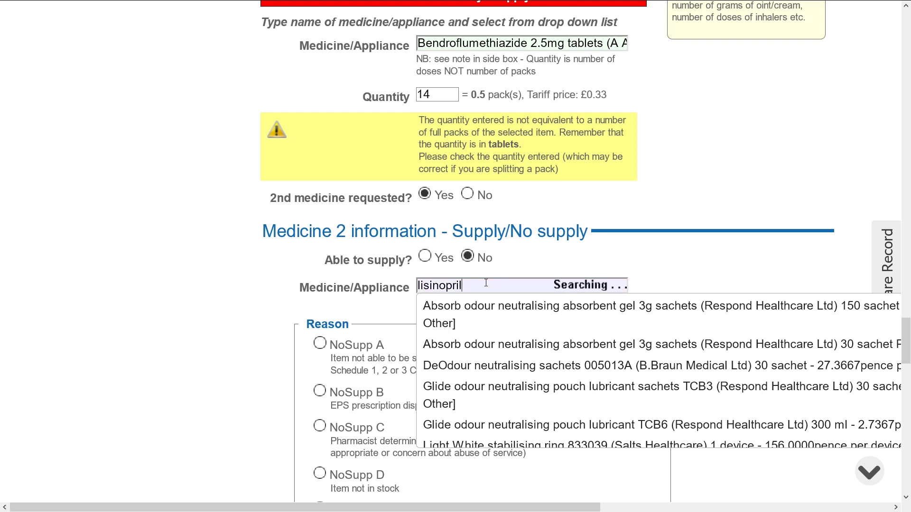
{"action": "left_click", "coordinate": [491, 386]}
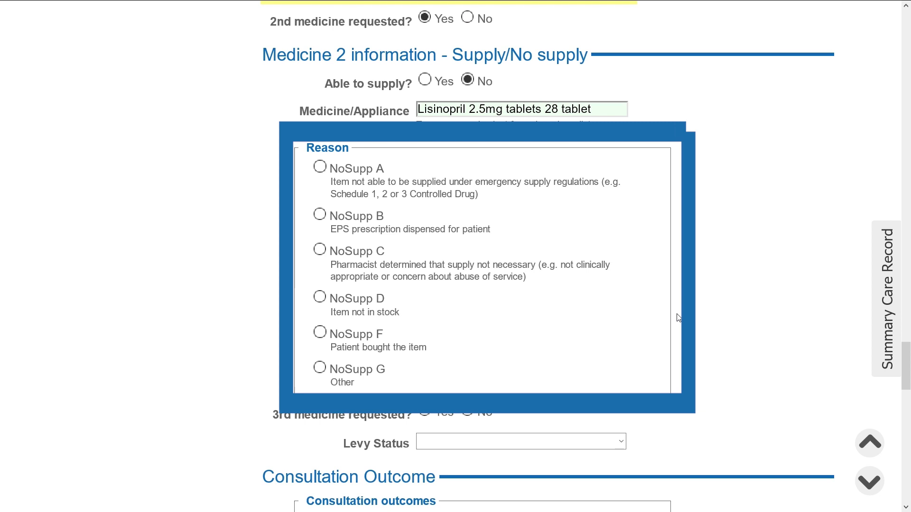
{"action": "left_click", "coordinate": [320, 298]}
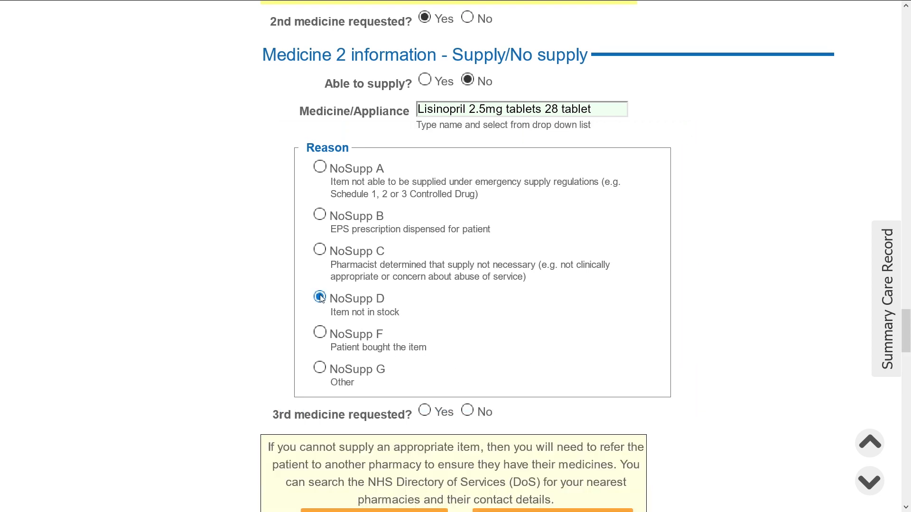
{"action": "scroll", "coordinate": [673, 319], "scroll_direction": "down", "scroll_amount": 4}
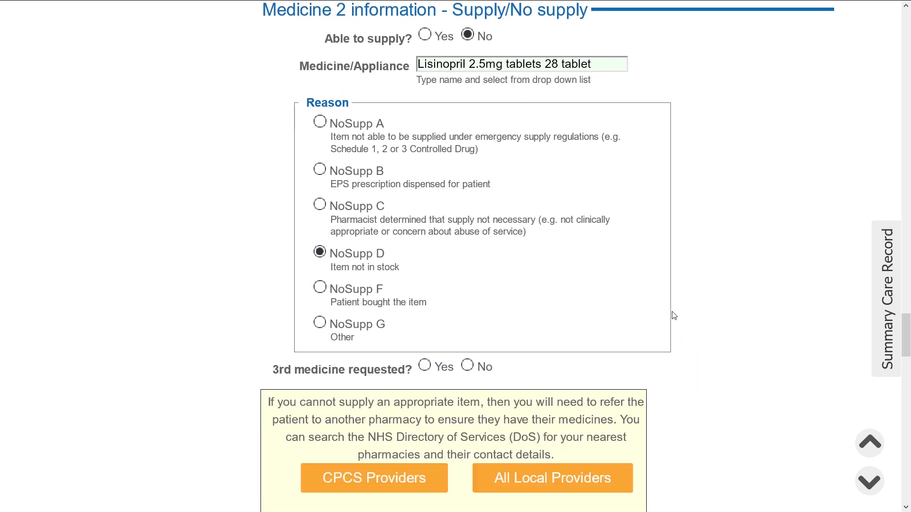
{"action": "scroll", "coordinate": [657, 363], "scroll_direction": "down", "scroll_amount": 2}
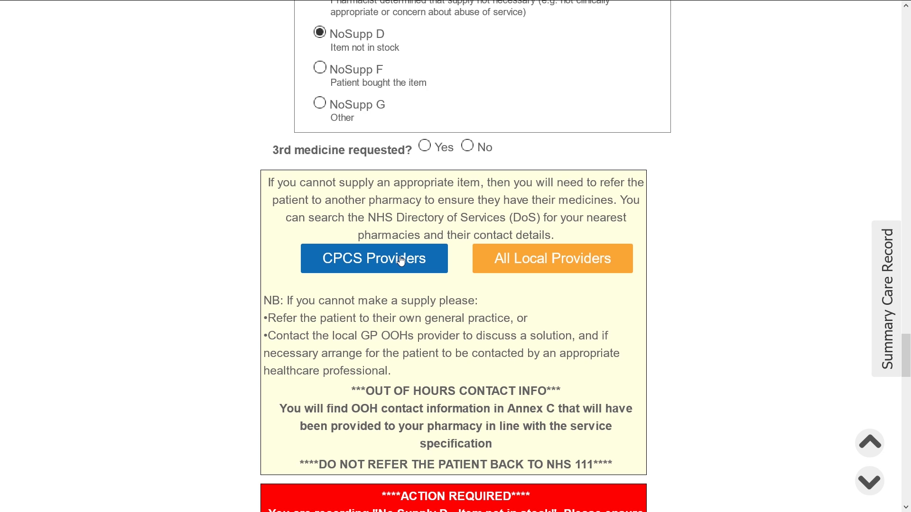
{"action": "scroll", "coordinate": [689, 272], "scroll_direction": "down", "scroll_amount": 4}
{"action": "scroll", "coordinate": [688, 275], "scroll_direction": "down", "scroll_amount": 4}
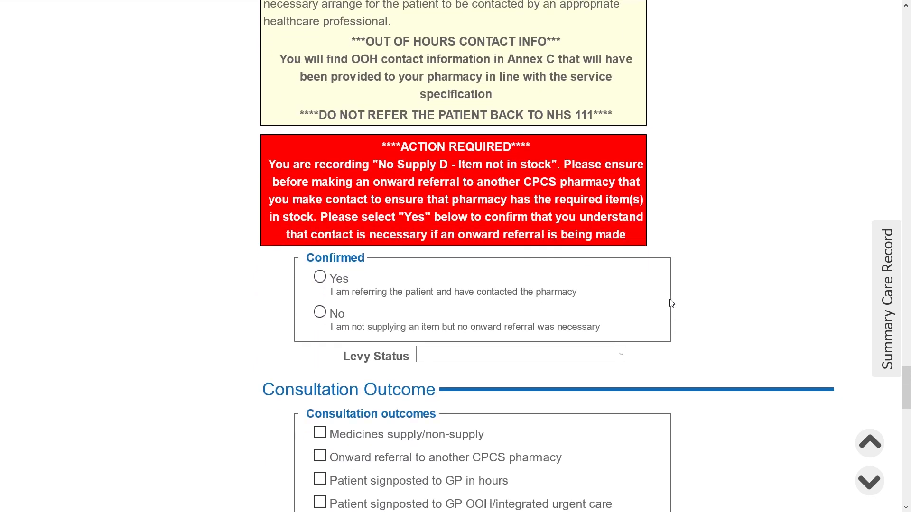
Confirm the onward referral and record the patient's consent to share data as Yes
{"action": "left_click", "coordinate": [320, 274]}
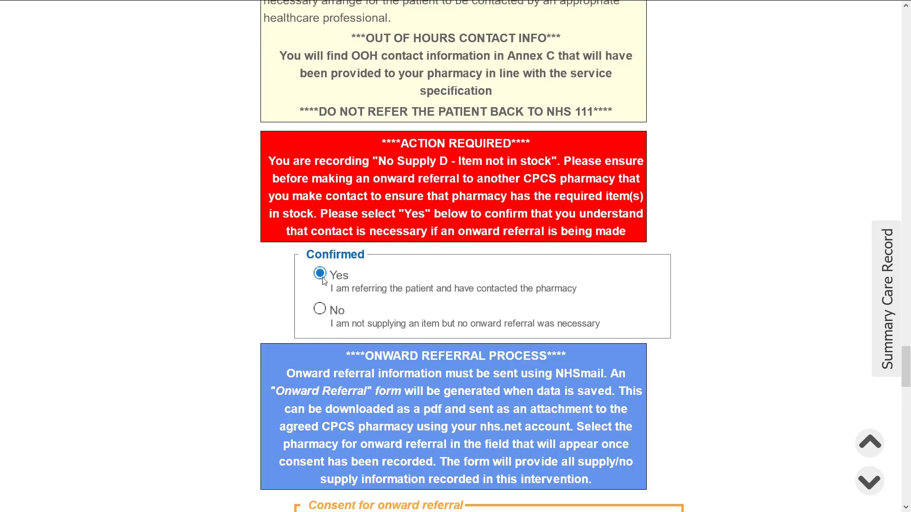
{"action": "scroll", "coordinate": [732, 291], "scroll_direction": "down", "scroll_amount": 8}
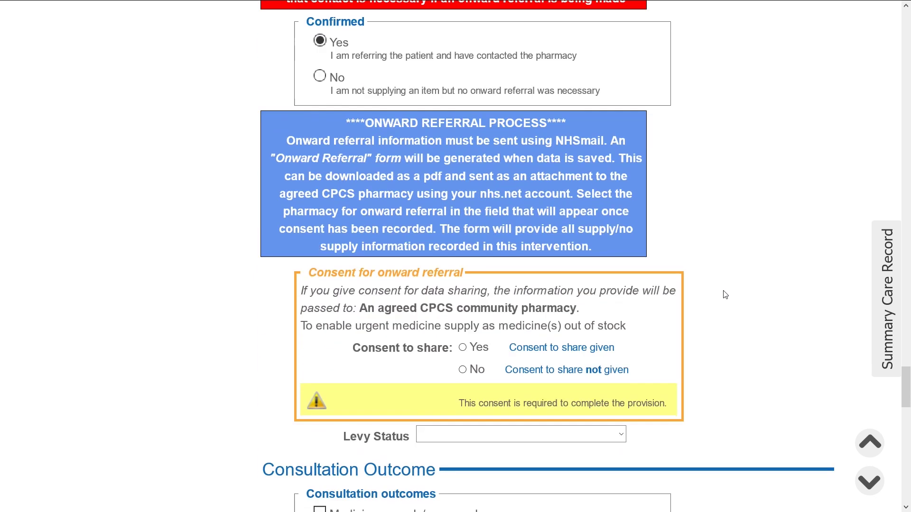
{"action": "left_click", "coordinate": [463, 228]}
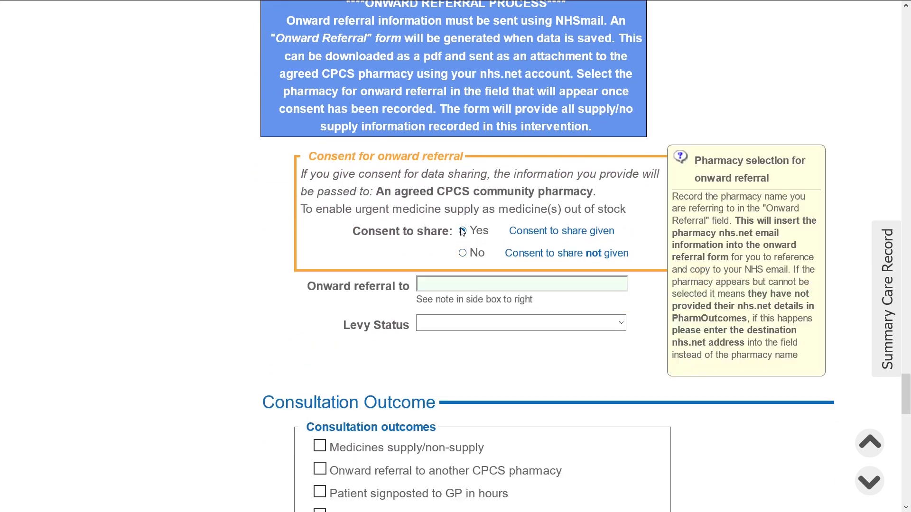
Pick the 'VHD' pharmacy for onward referral and set Levy Status to E (medical exemption certificate)
{"action": "left_click", "coordinate": [434, 286]}
{"action": "type", "text": "VHD"}
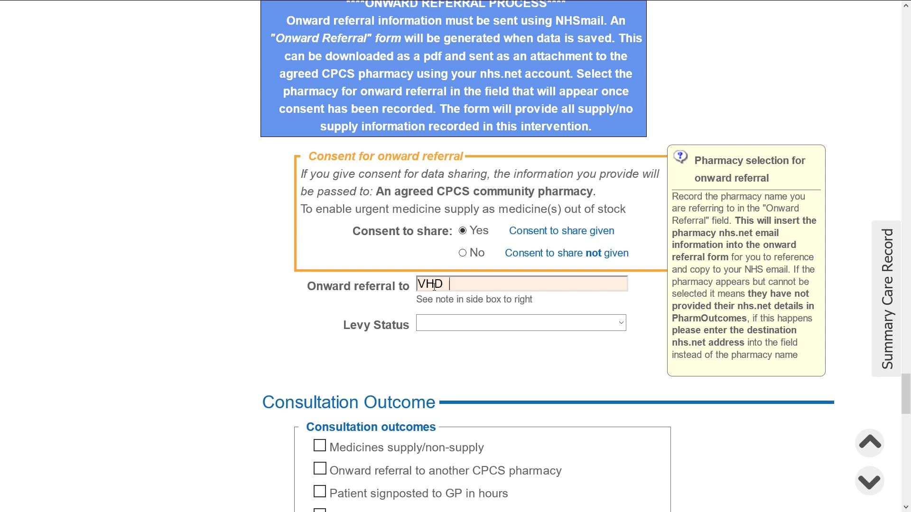
{"action": "left_click", "coordinate": [447, 303]}
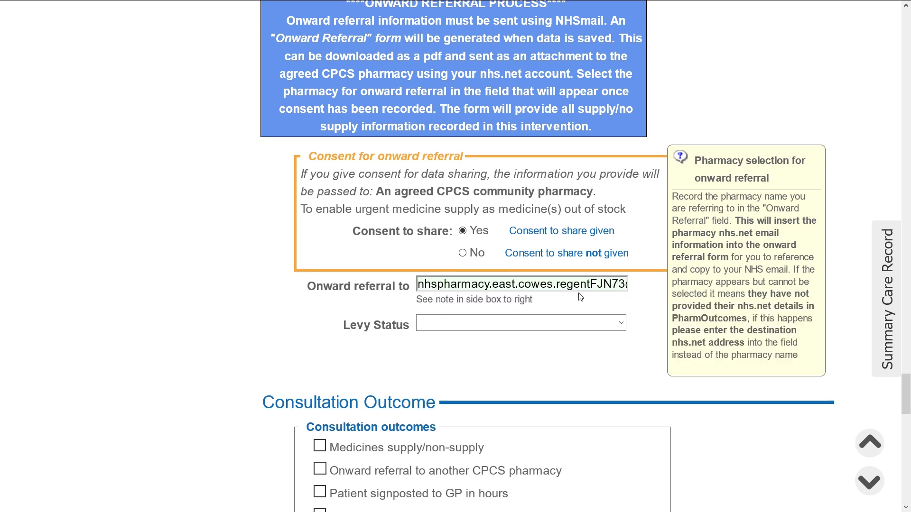
{"action": "left_click", "coordinate": [610, 325]}
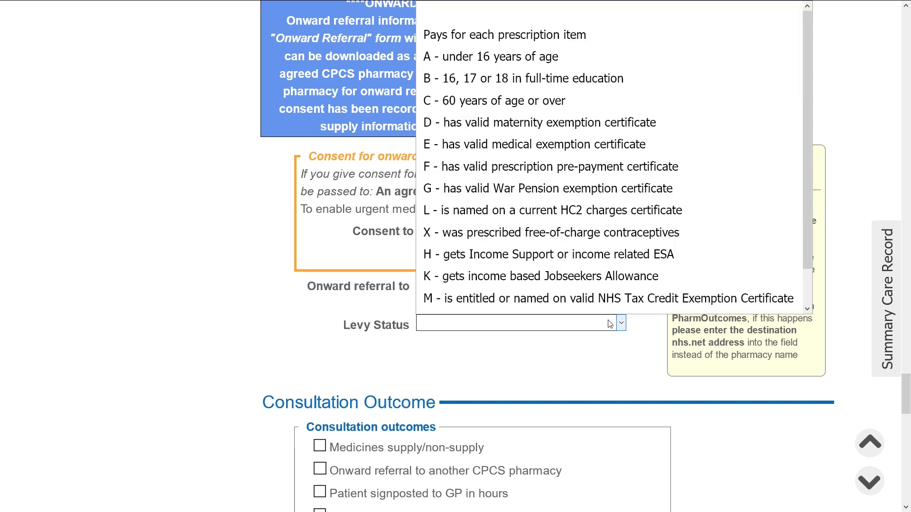
{"action": "scroll", "coordinate": [607, 285], "scroll_direction": "down", "scroll_amount": 1}
{"action": "left_click", "coordinate": [602, 135]}
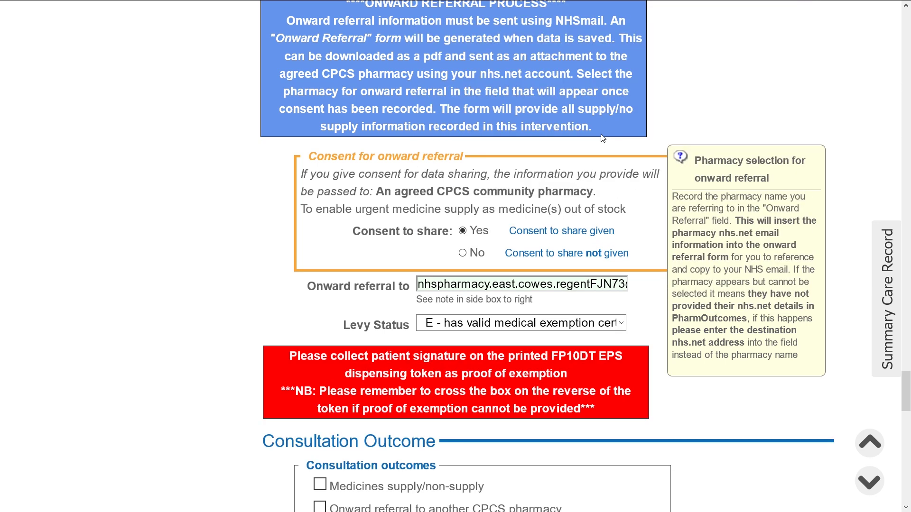
{"action": "scroll", "coordinate": [656, 315], "scroll_direction": "down", "scroll_amount": 7}
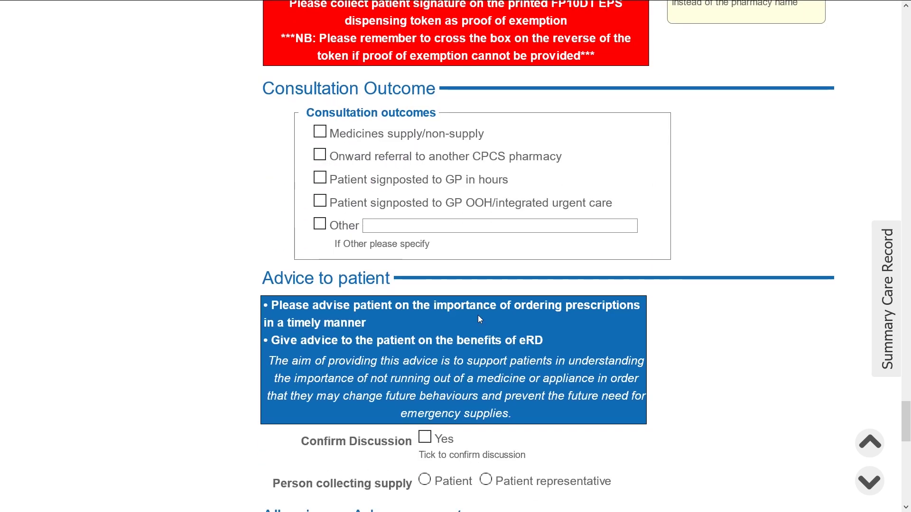
Tick onward referral to another CPCS pharmacy, confirm discussion Yes, patient collecting, allergic reaction No
{"action": "left_click", "coordinate": [320, 155]}
{"action": "scroll", "coordinate": [693, 201], "scroll_direction": "down", "scroll_amount": 5}
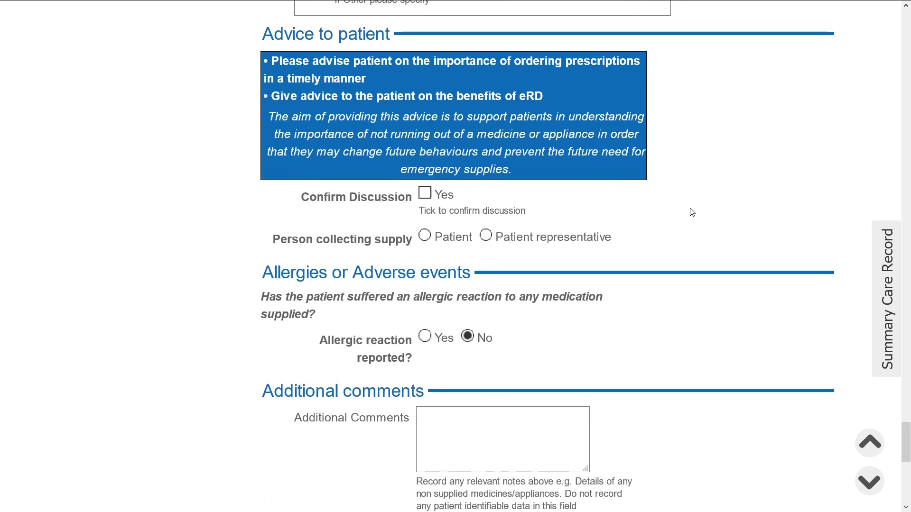
{"action": "left_click", "coordinate": [426, 172]}
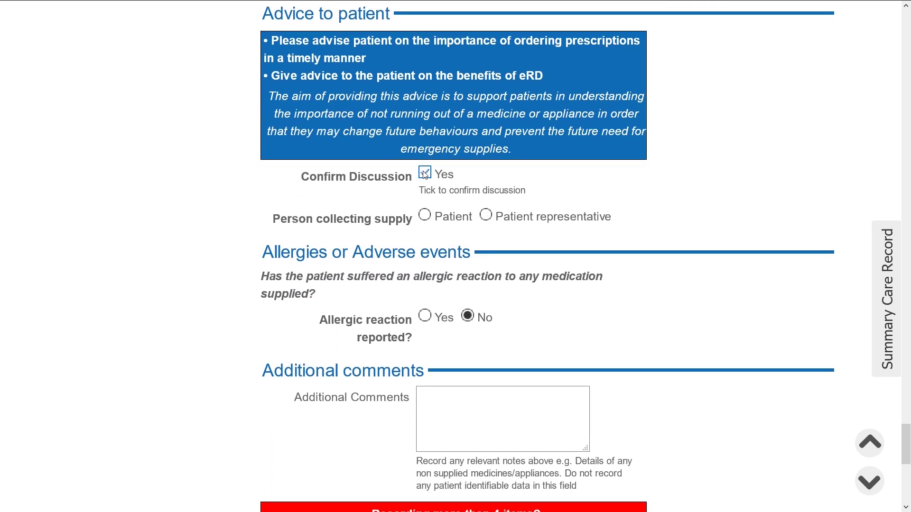
{"action": "left_click", "coordinate": [424, 215]}
{"action": "scroll", "coordinate": [631, 290], "scroll_direction": "down", "scroll_amount": 4}
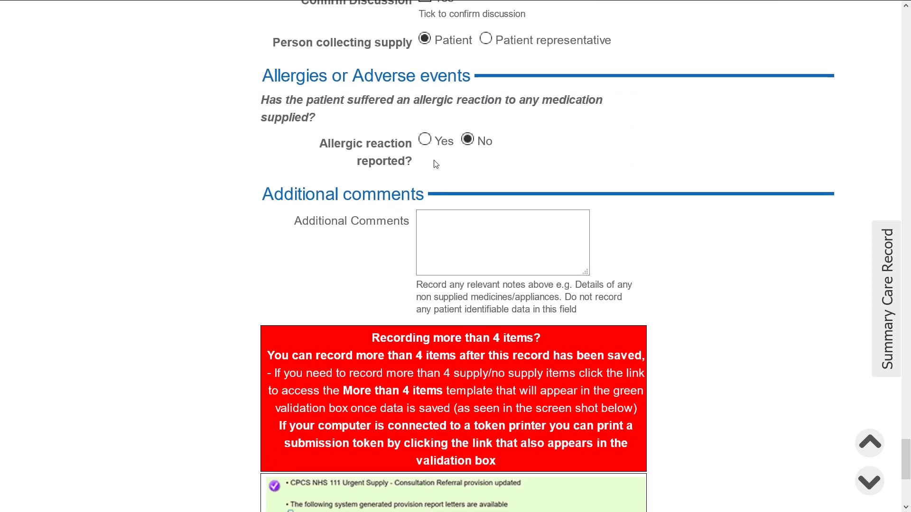
{"action": "left_click", "coordinate": [425, 141]}
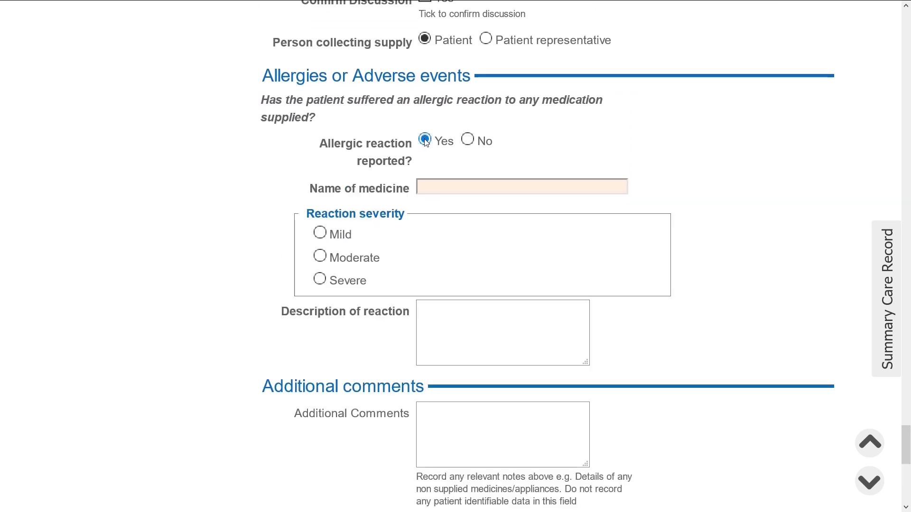
{"action": "left_click", "coordinate": [468, 141]}
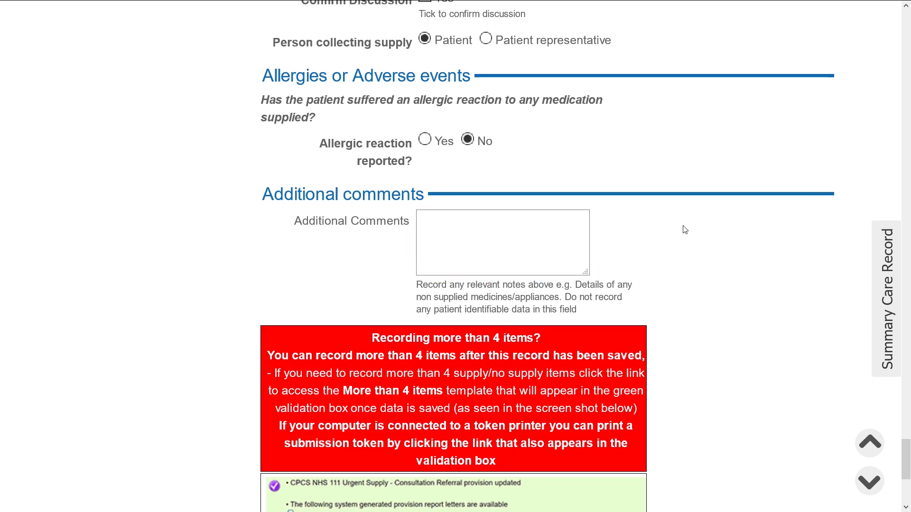
{"action": "scroll", "coordinate": [685, 229], "scroll_direction": "down", "scroll_amount": 5}
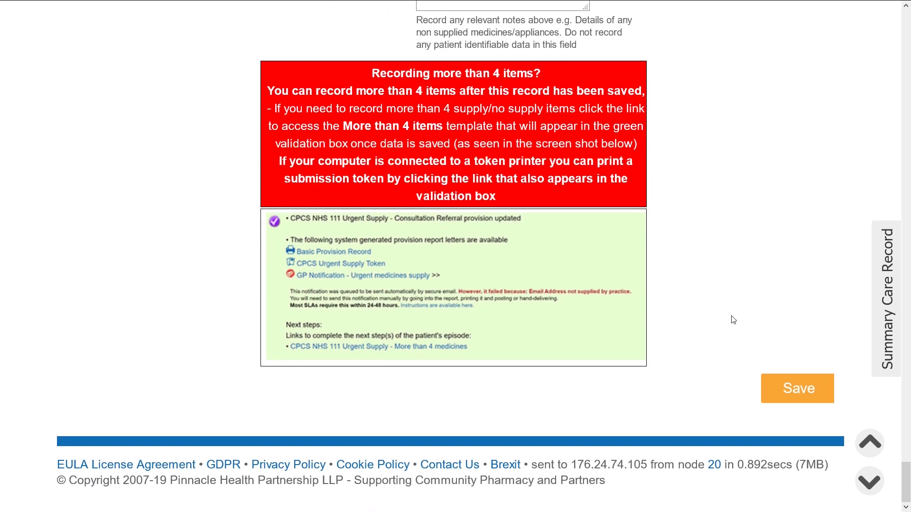
Save the Urgent Supply consultation record
{"action": "left_click", "coordinate": [772, 395]}
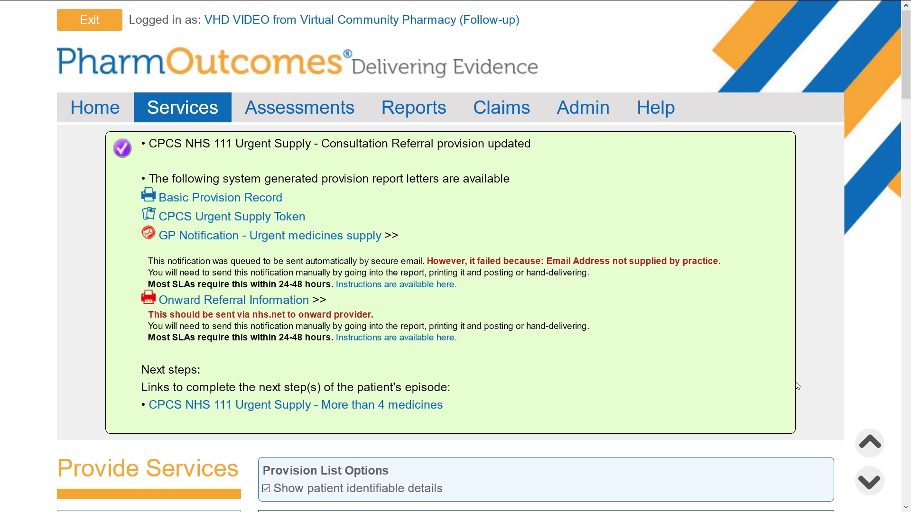
Open the Onward Referral Information report and scroll through its referral and medicine details
{"action": "left_click", "coordinate": [283, 305]}
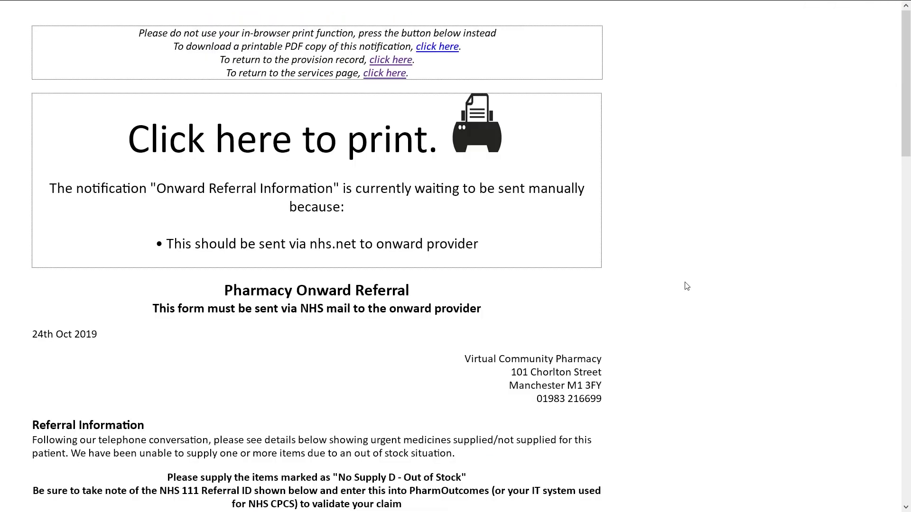
{"action": "scroll", "coordinate": [687, 297], "scroll_direction": "down", "scroll_amount": 3}
{"action": "scroll", "coordinate": [687, 297], "scroll_direction": "down", "scroll_amount": 10}
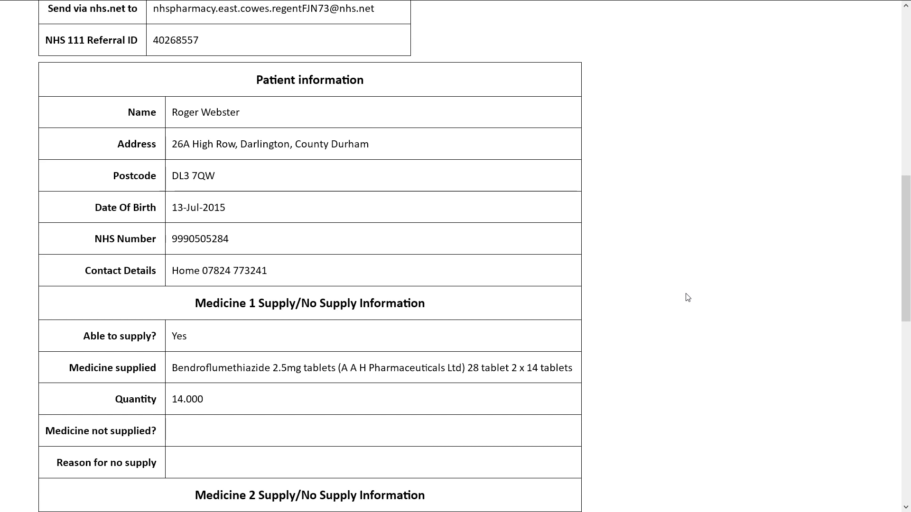
{"action": "scroll", "coordinate": [688, 298], "scroll_direction": "down", "scroll_amount": 6}
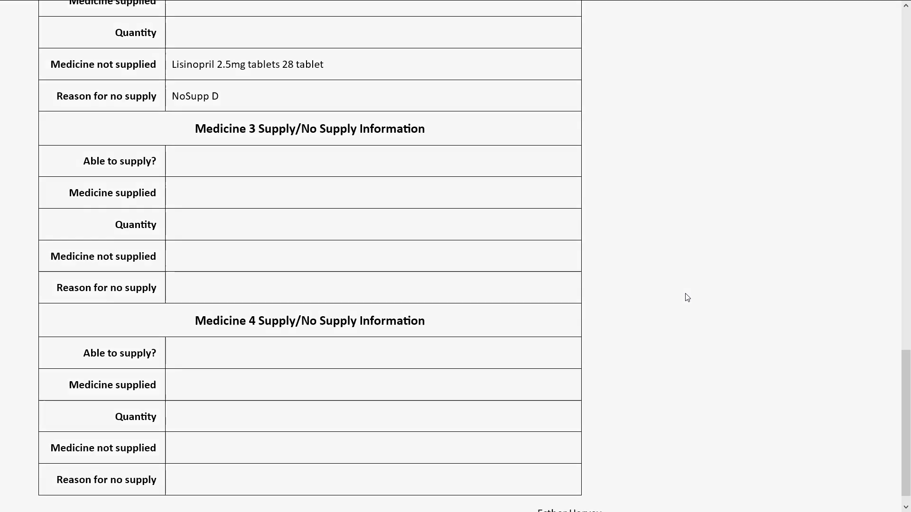